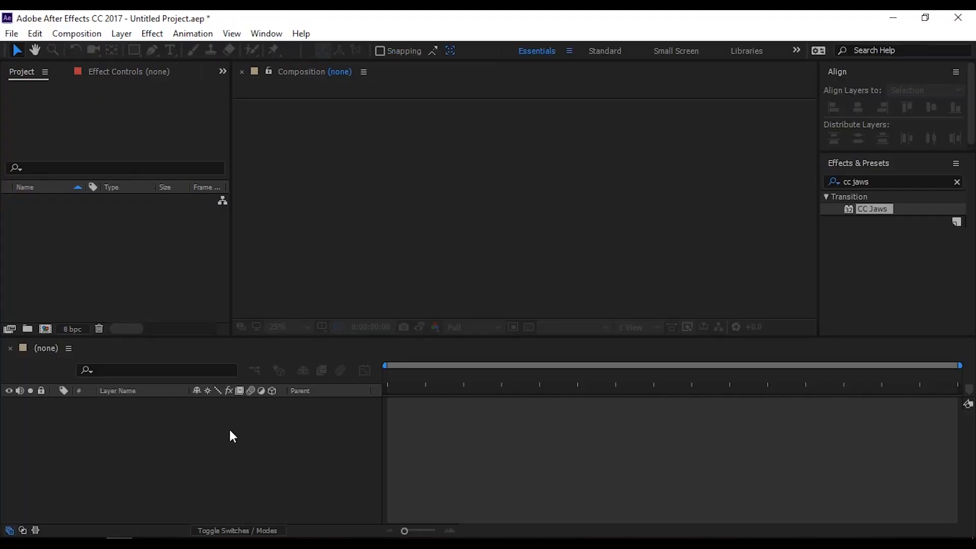
# - Start a new HDTV 1080 29.97 composition and name it "Particle Logo Animation"
pyautogui.click(84, 33)
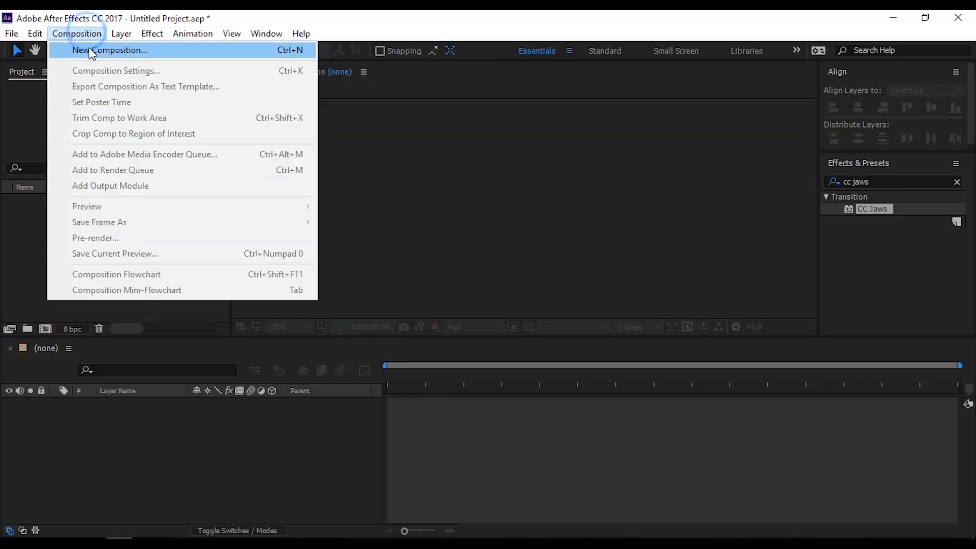
pyautogui.click(88, 46)
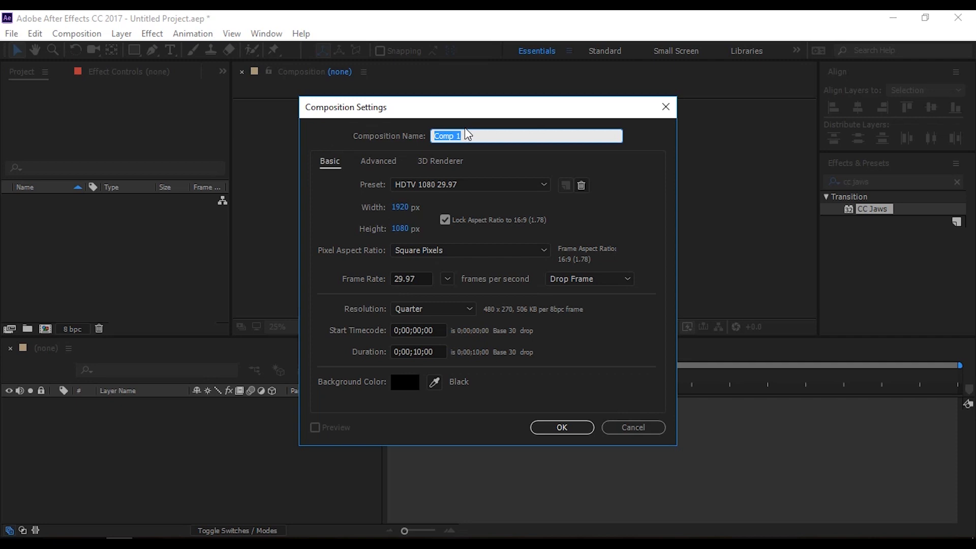
pyautogui.write('Particle ')
pyautogui.write('Logo Ani')
pyautogui.write('maio')
pyautogui.write('n')
pyautogui.press('BackSpace')
pyautogui.press('BackSpace')
pyautogui.press('BackSpace')
pyautogui.write('t')
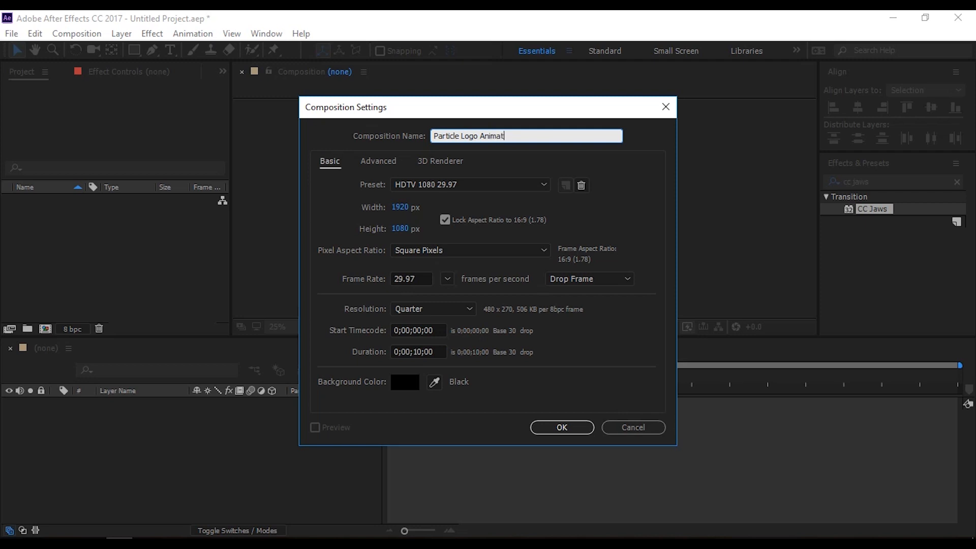
pyautogui.write('ion')
# - Set the composition's duration to 0;00;06;00 and create it
pyautogui.doubleClick(417, 352)
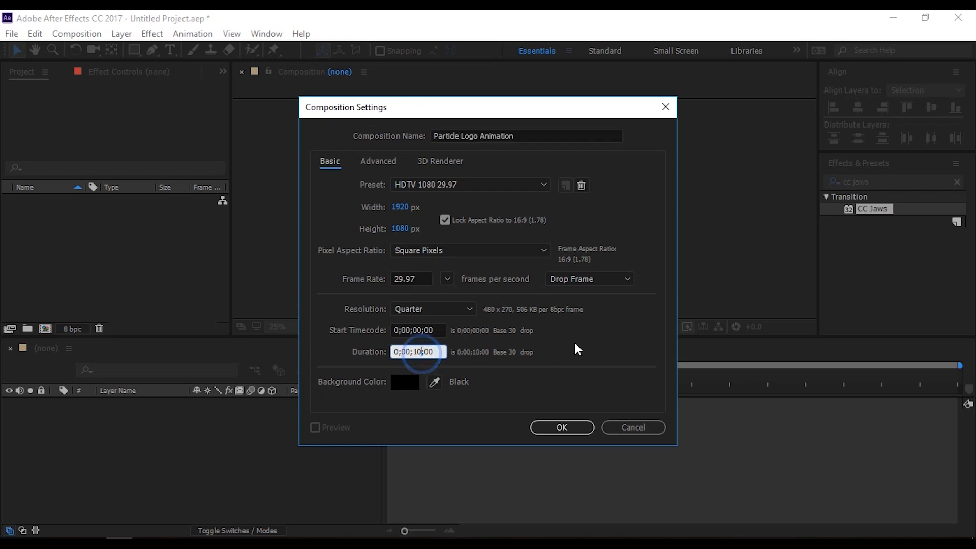
pyautogui.press('BackSpace')
pyautogui.write('6')
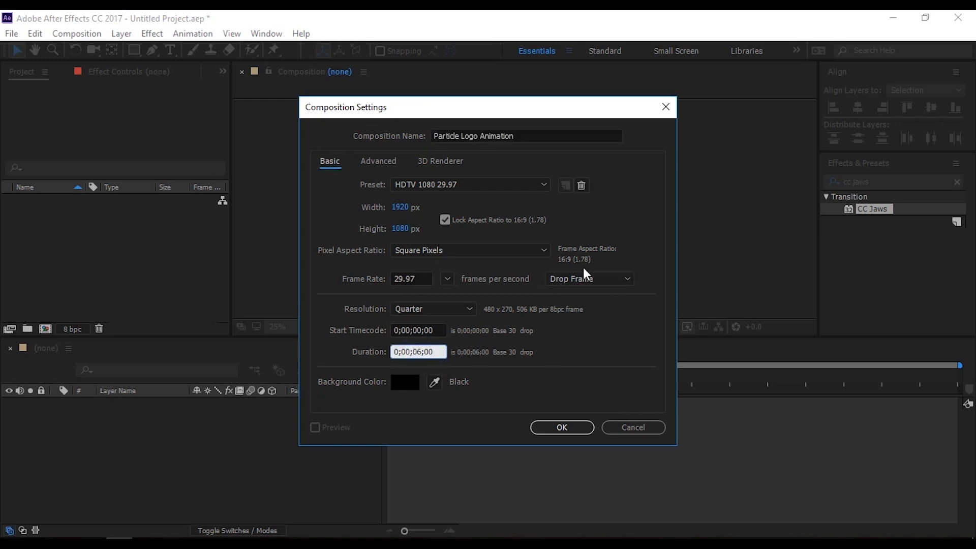
pyautogui.press('Tab')
pyautogui.click(559, 428)
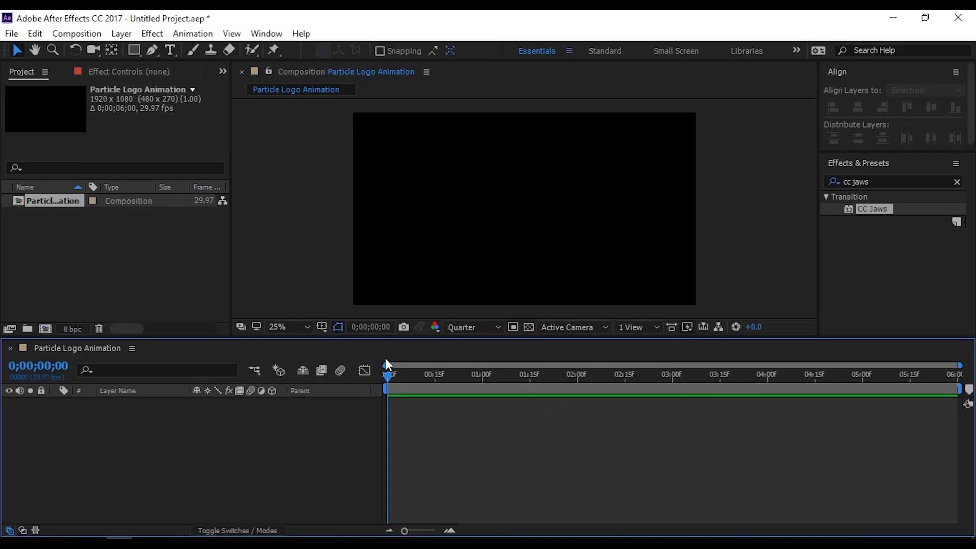
# - Import the logo image instagram_PNG10.png from the Desktop into the project
pyautogui.rightClick(87, 235)
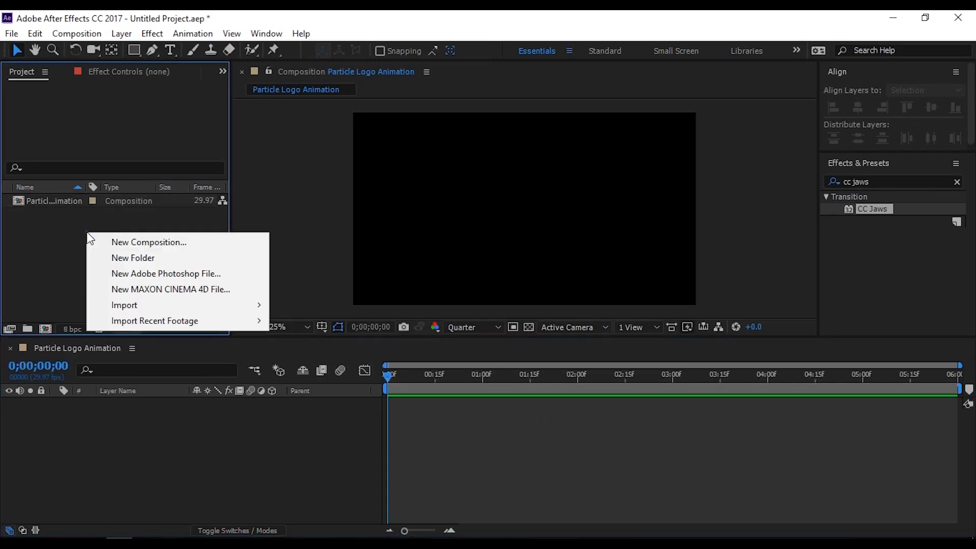
pyautogui.moveTo(133, 303)
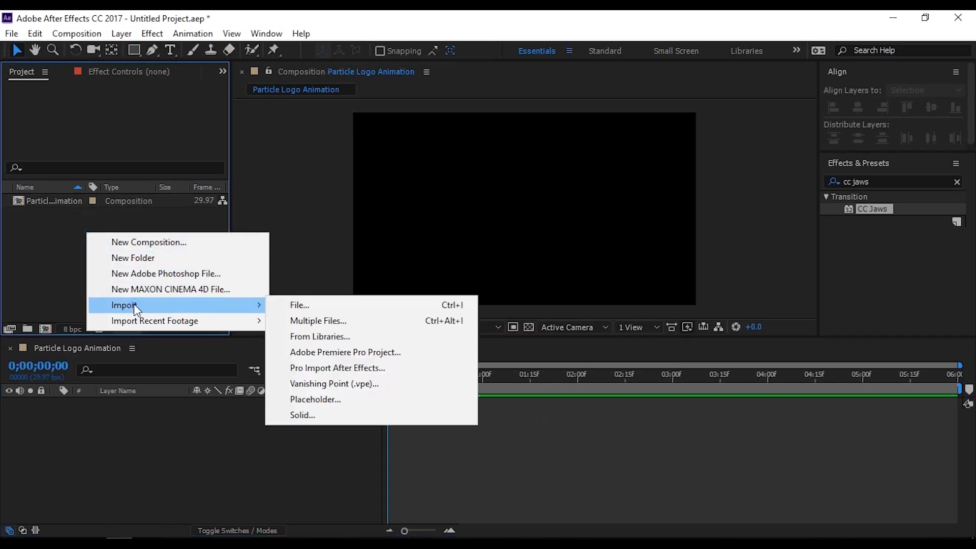
pyautogui.click(300, 304)
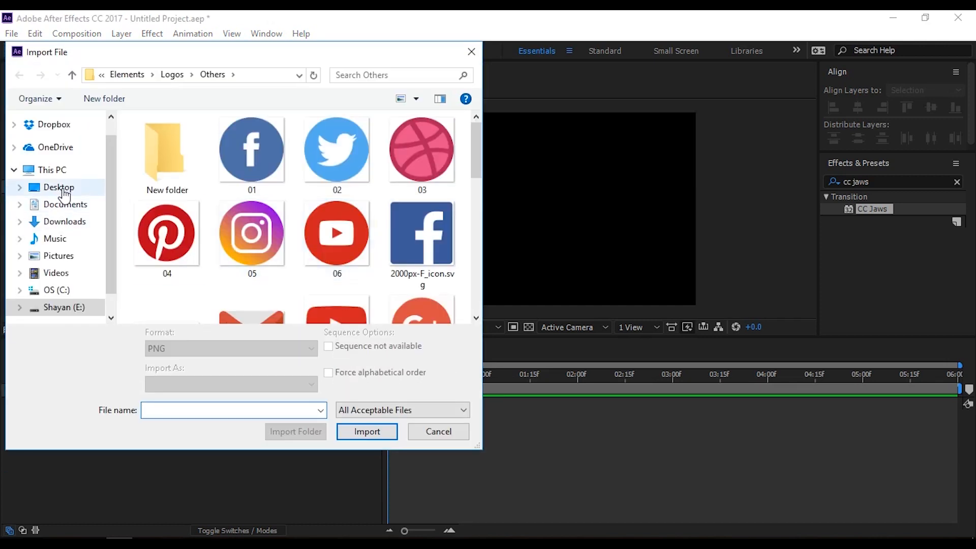
pyautogui.click(62, 189)
pyautogui.doubleClick(270, 160)
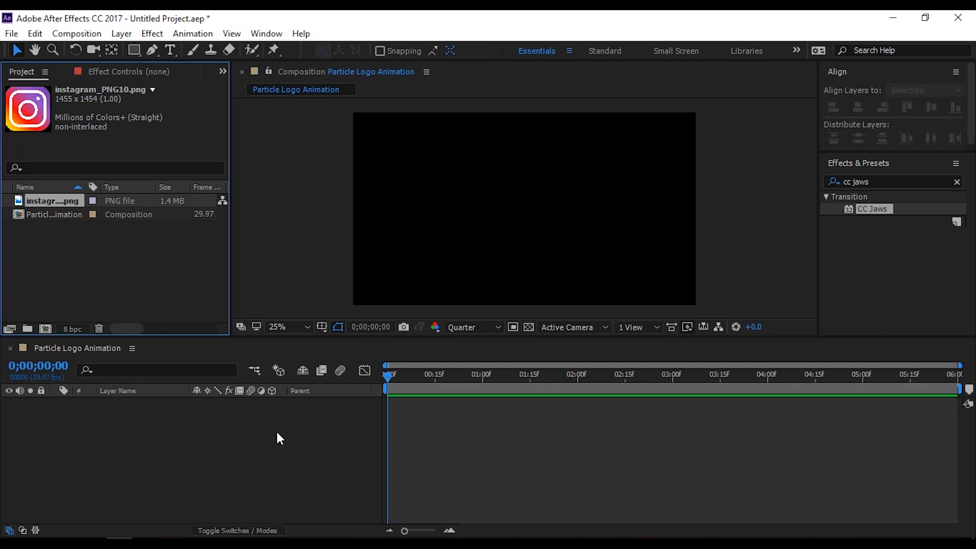
# - Create a black 1920 x 1080 px solid layer named "Background"
pyautogui.rightClick(157, 449)
pyautogui.click(220, 311)
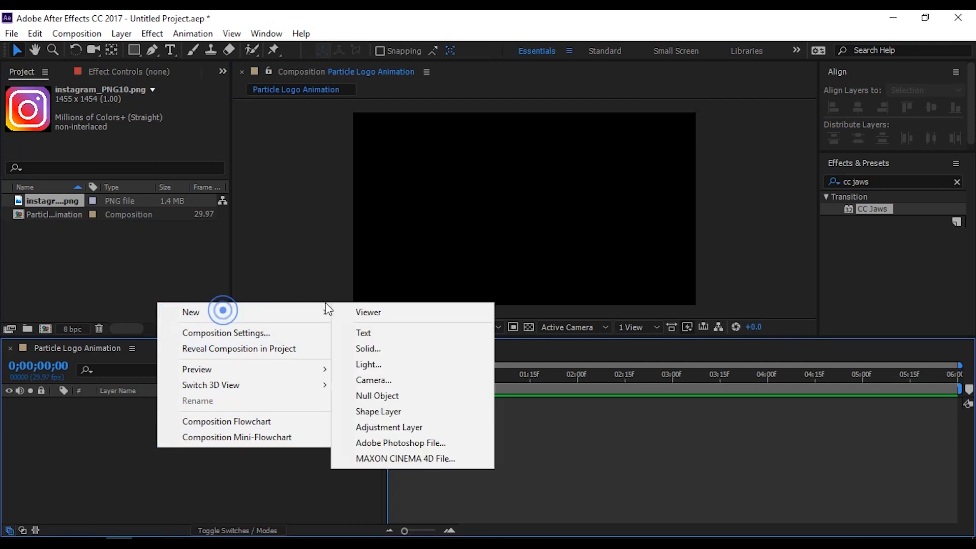
pyautogui.click(364, 350)
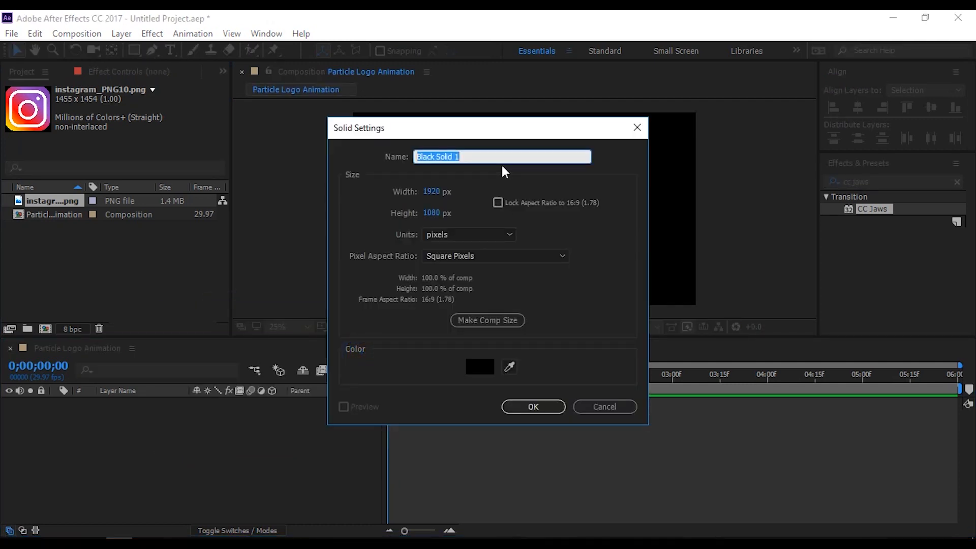
pyautogui.write('Background')
pyautogui.click(477, 366)
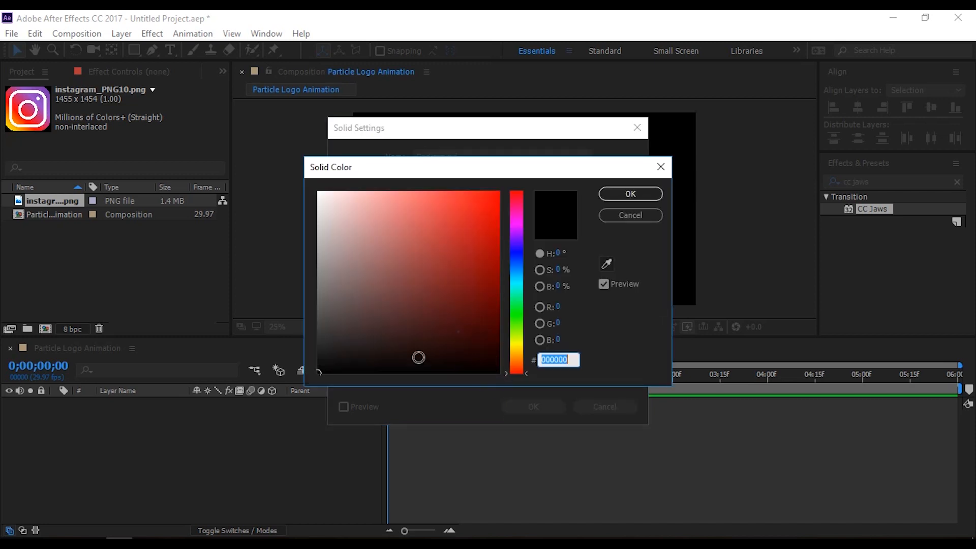
pyautogui.click(630, 194)
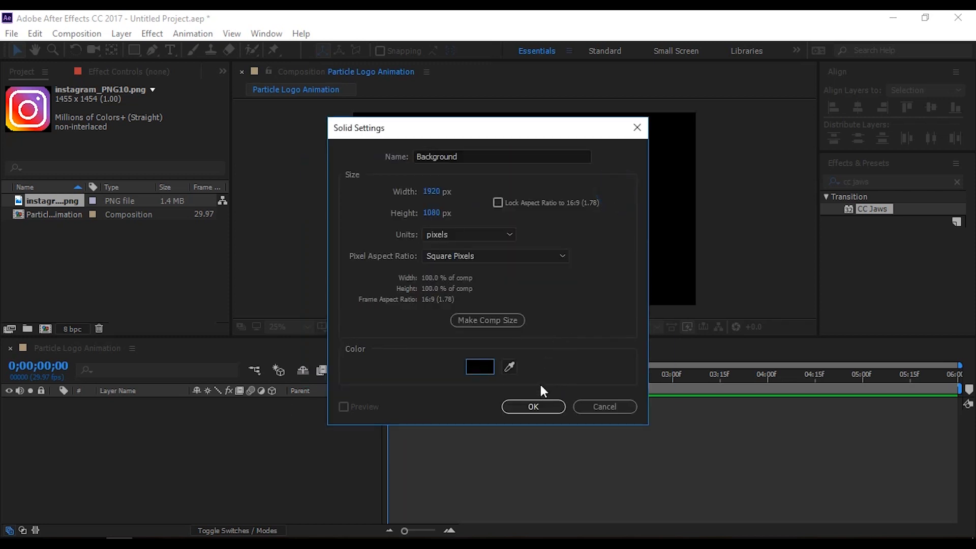
pyautogui.click(533, 406)
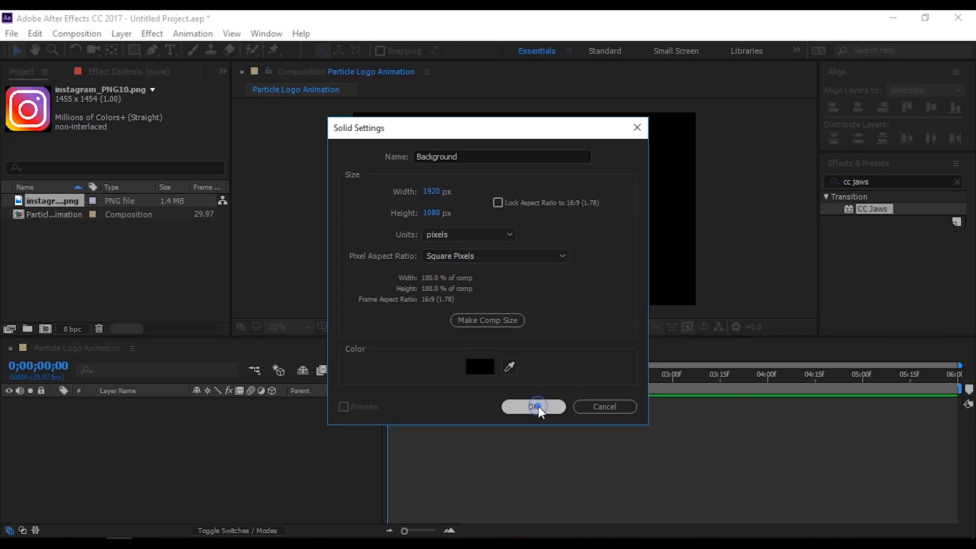
# - Find the Gradient Ramp effect and apply it to the Background layer
pyautogui.click(867, 182)
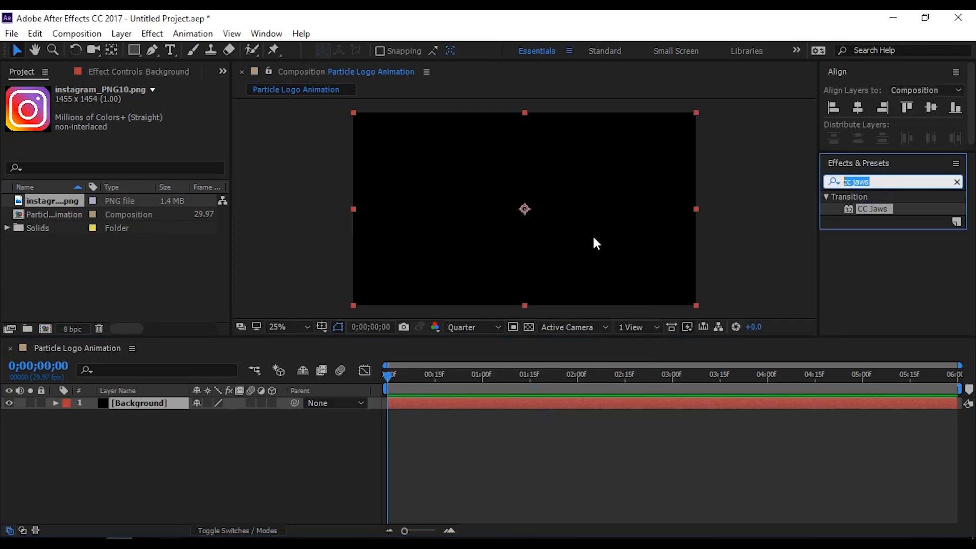
pyautogui.press('BackSpace')
pyautogui.write('gradie')
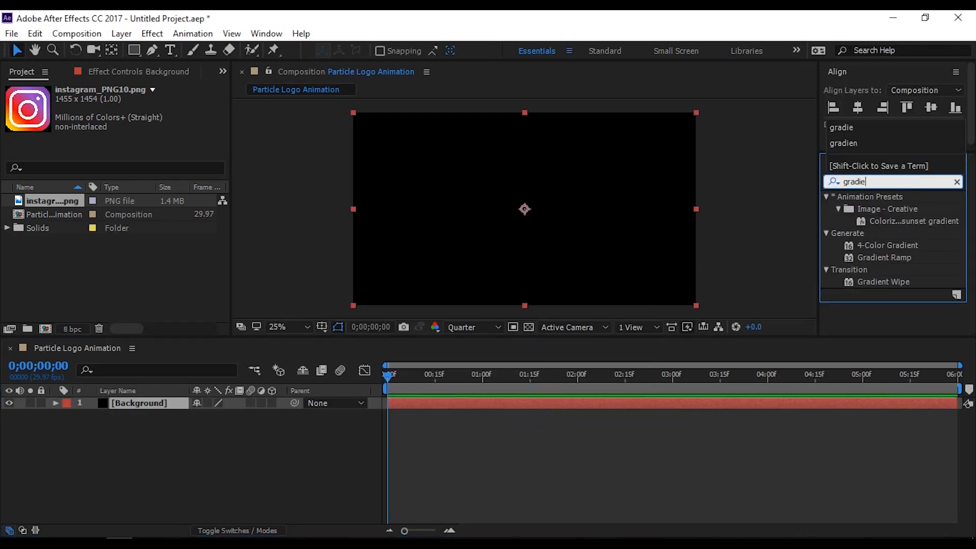
pyautogui.write('nt ram')
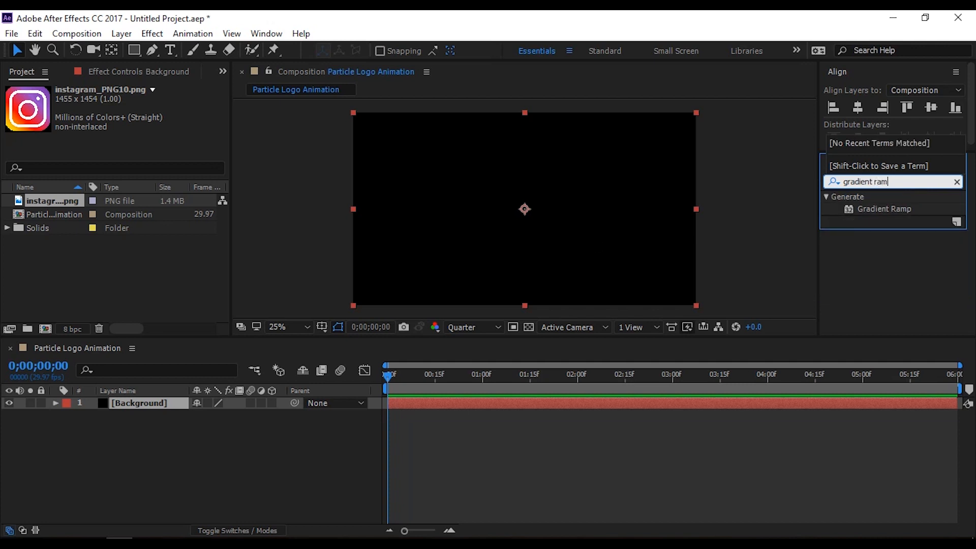
pyautogui.click(871, 212)
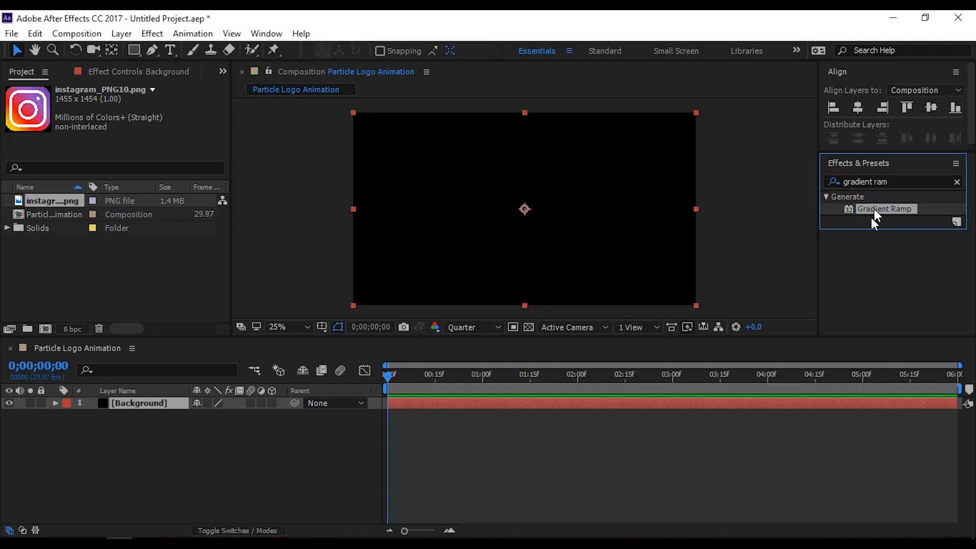
pyautogui.moveTo(872, 208); pyautogui.dragTo(161, 403)
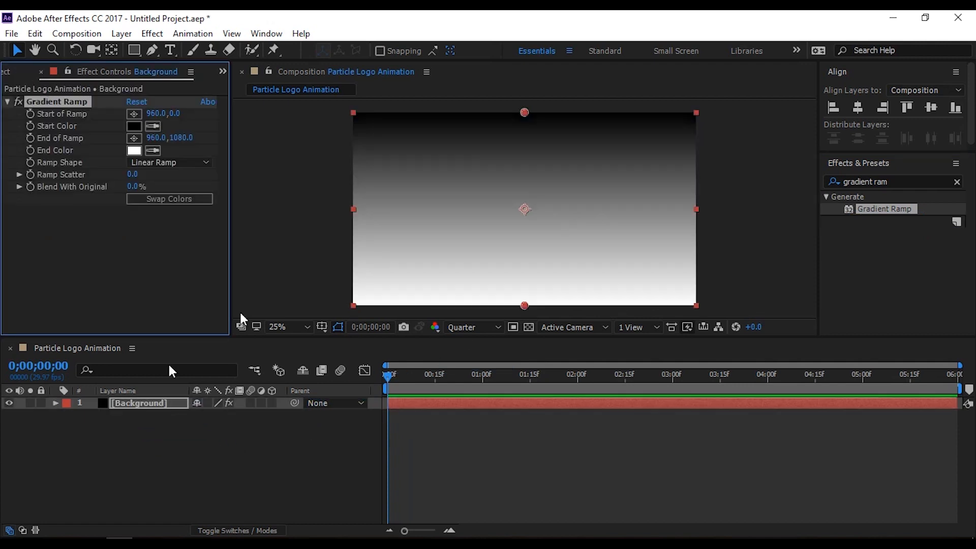
# - Set the Gradient Ramp's end color to a dark blue
pyautogui.click(134, 151)
pyautogui.moveTo(481, 217); pyautogui.dragTo(492, 309)
pyautogui.click(514, 266)
pyautogui.click(629, 194)
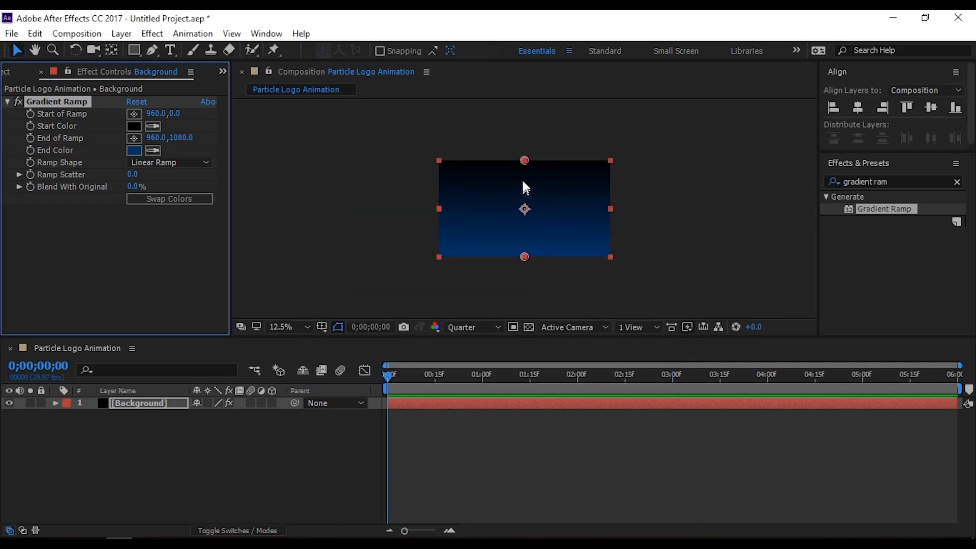
# - Reposition the ramp diagonally beyond the frame, with its start at about -1152, 1992 and its end at about 7488, -2408
pyautogui.moveTo(523, 159); pyautogui.dragTo(437, 257)
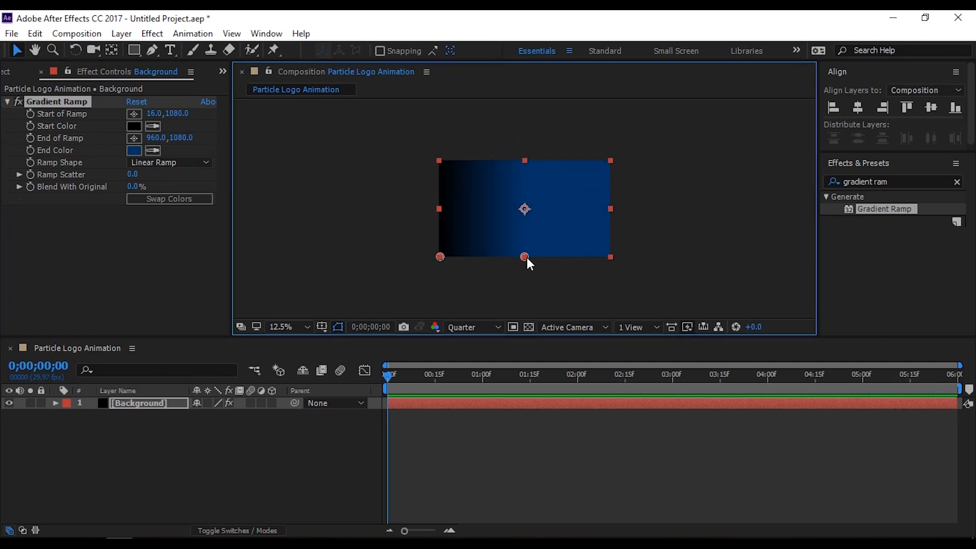
pyautogui.moveTo(525, 257); pyautogui.dragTo(697, 98)
pyautogui.scroll(-1, 588, 227)
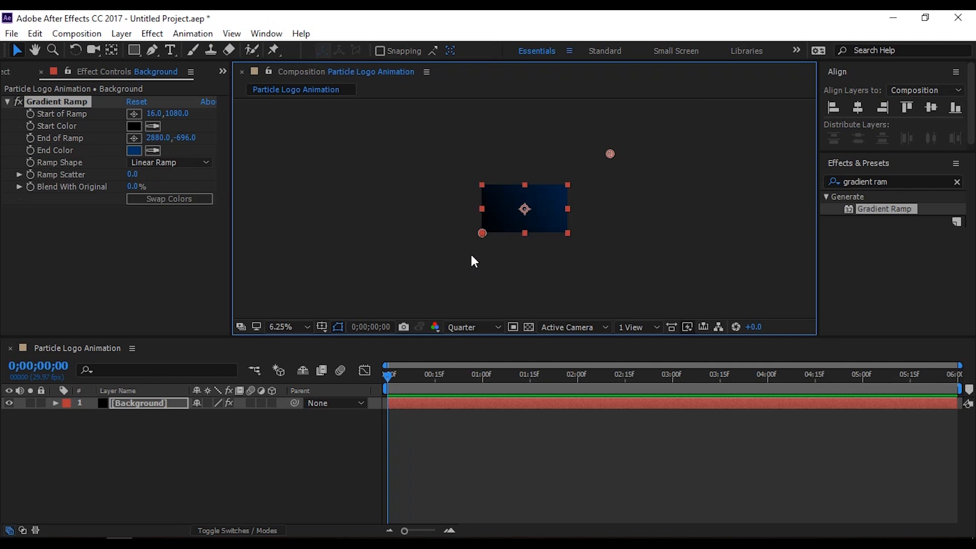
pyautogui.moveTo(481, 234); pyautogui.dragTo(429, 273)
pyautogui.moveTo(610, 153); pyautogui.dragTo(812, 77)
pyautogui.press('.')
pyautogui.press('.')
pyautogui.press('.')
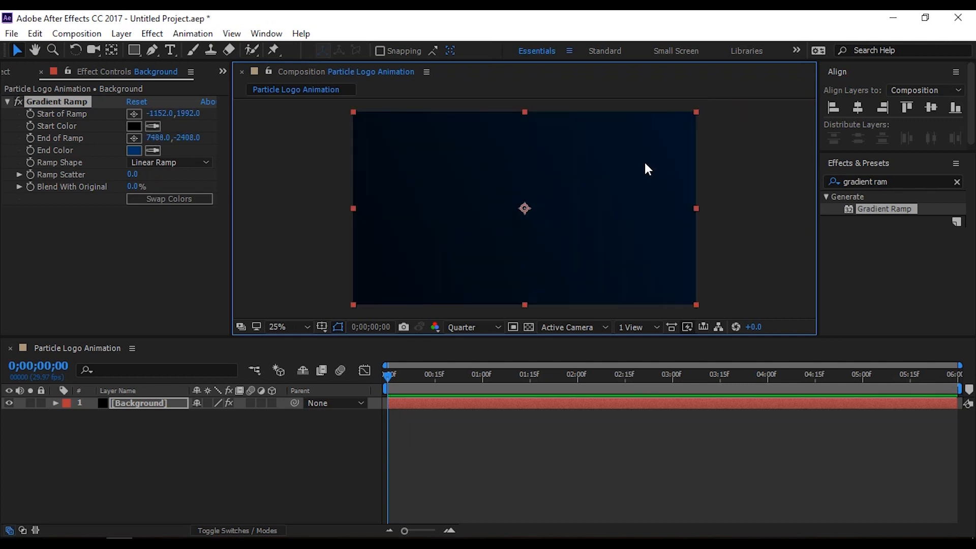
pyautogui.press(',')
pyautogui.click(134, 288)
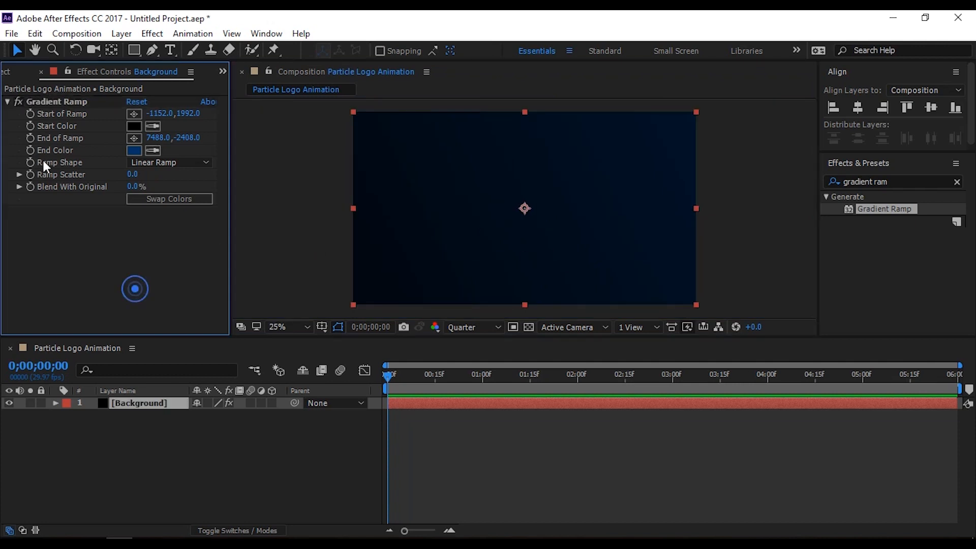
pyautogui.click(8, 101)
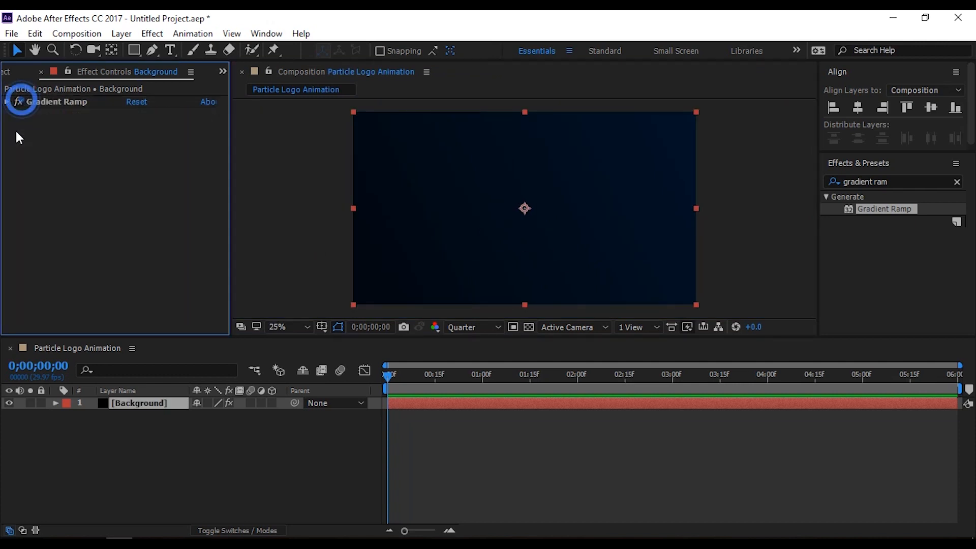
# - Add instagram_PNG10.png to the composition as a layer above Background
pyautogui.click(7, 70)
pyautogui.click(72, 281)
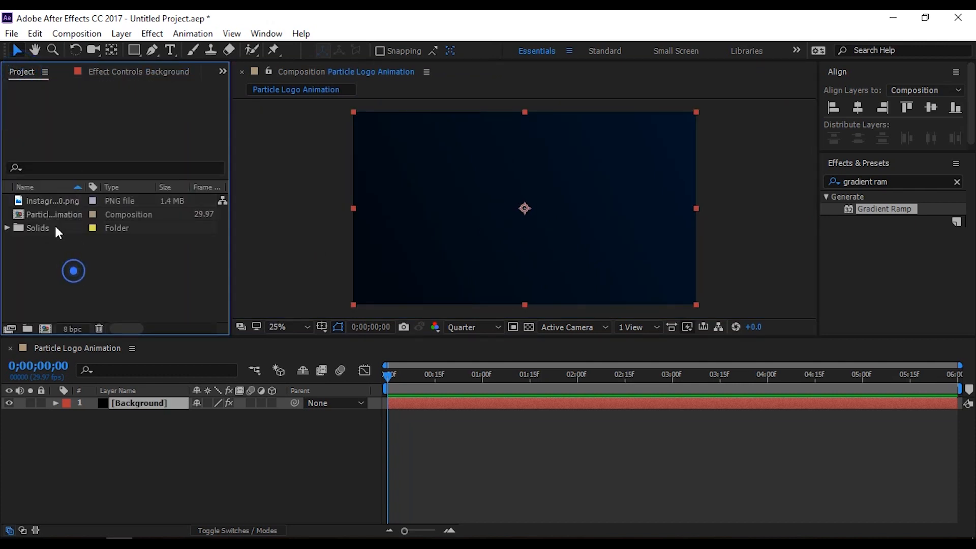
pyautogui.moveTo(53, 198); pyautogui.dragTo(137, 399)
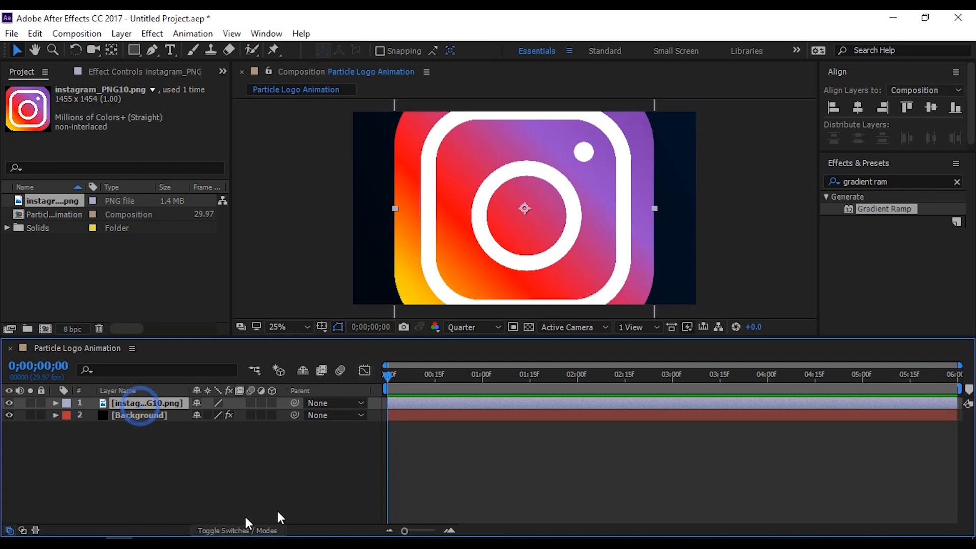
# - Scale the Instagram logo layer down to 14%
pyautogui.press('s')
pyautogui.press('s')
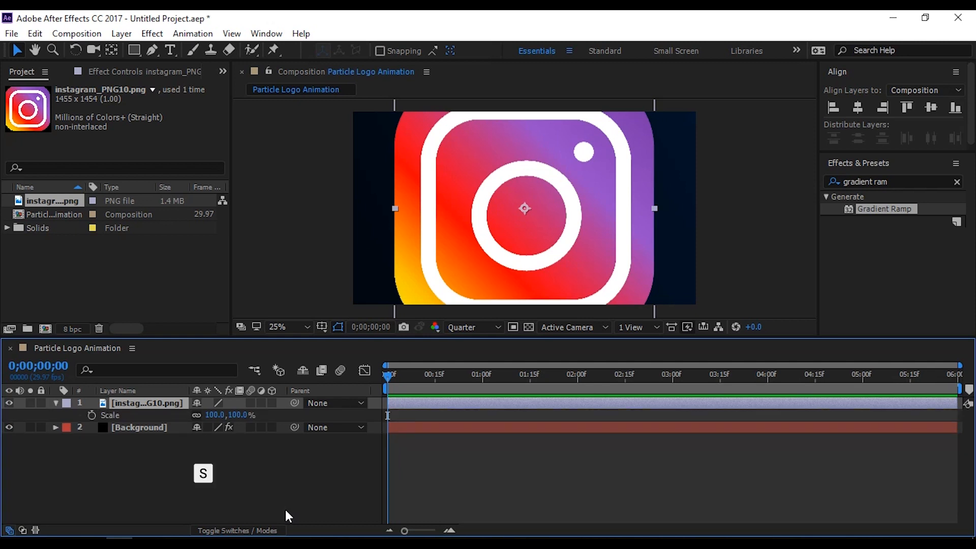
pyautogui.moveTo(214, 415); pyautogui.dragTo(134, 398)
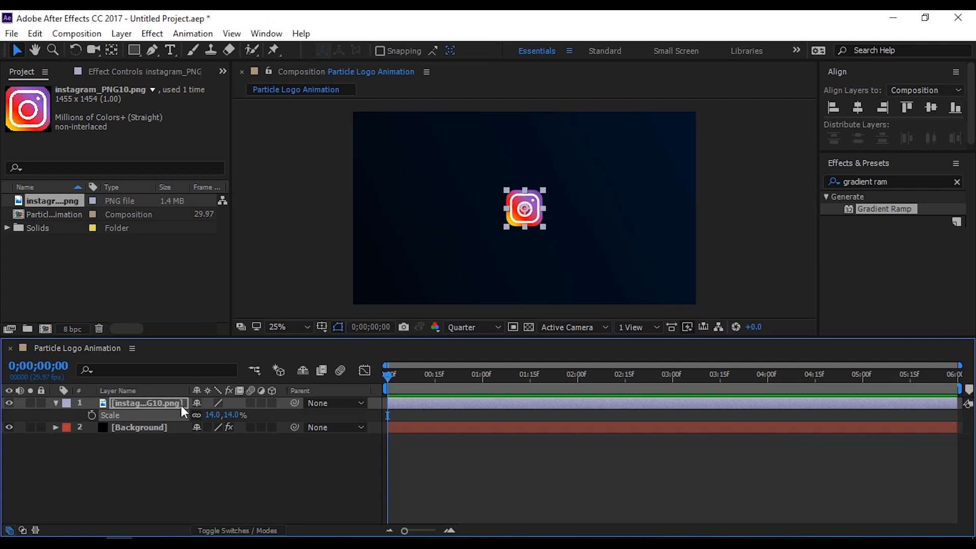
pyautogui.click(156, 472)
pyautogui.click(56, 403)
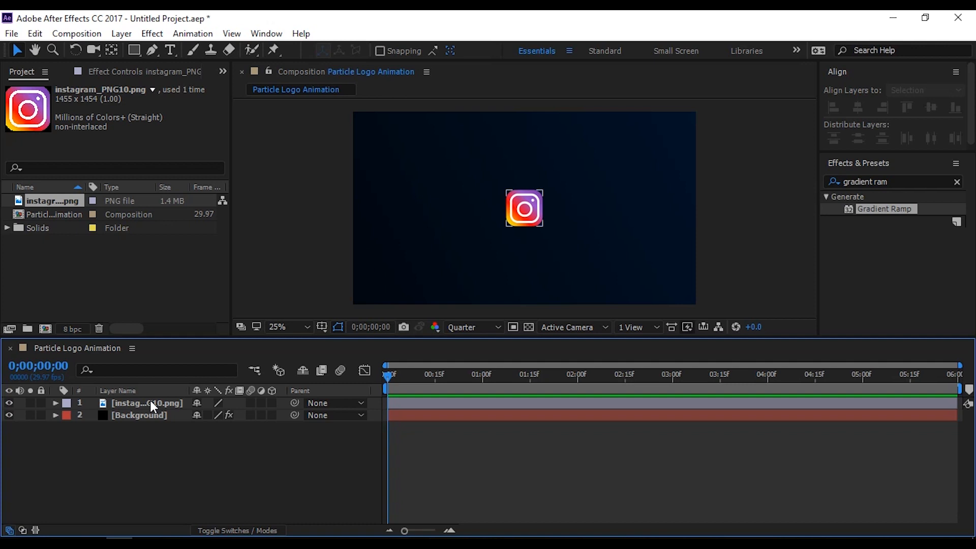
# - Pre-compose the Instagram logo layer as "Logo Comp", moving all attributes into the new composition
pyautogui.rightClick(126, 403)
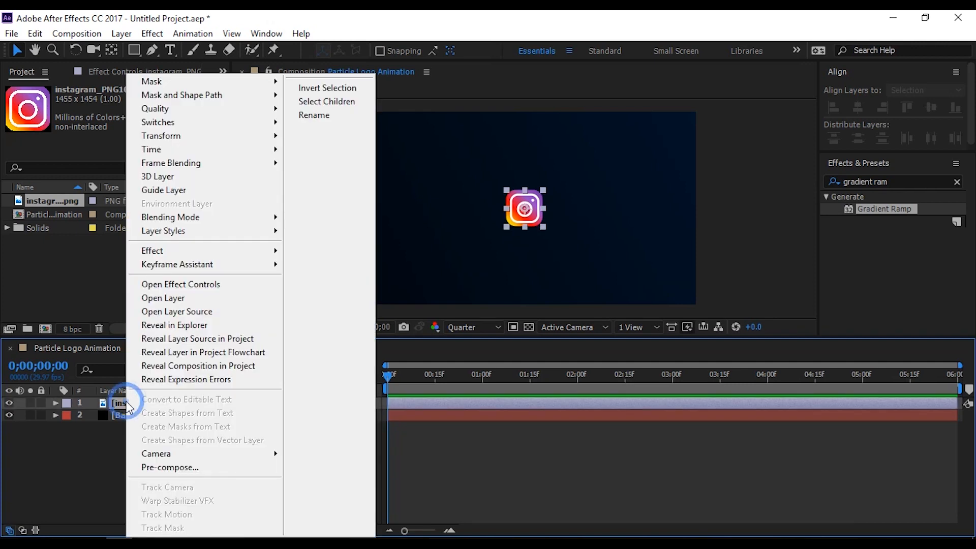
pyautogui.click(169, 464)
pyautogui.write('L')
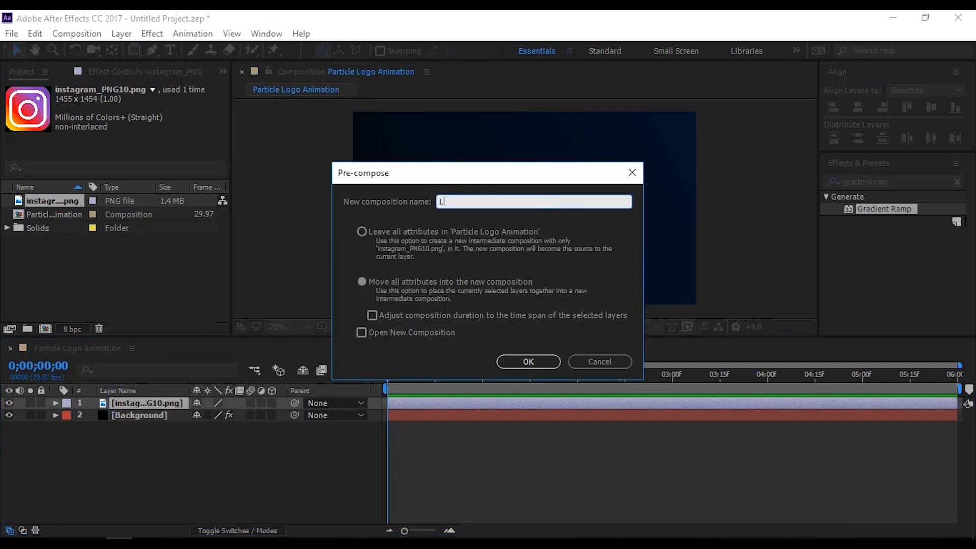
pyautogui.write('ogo Comp')
pyautogui.click(522, 365)
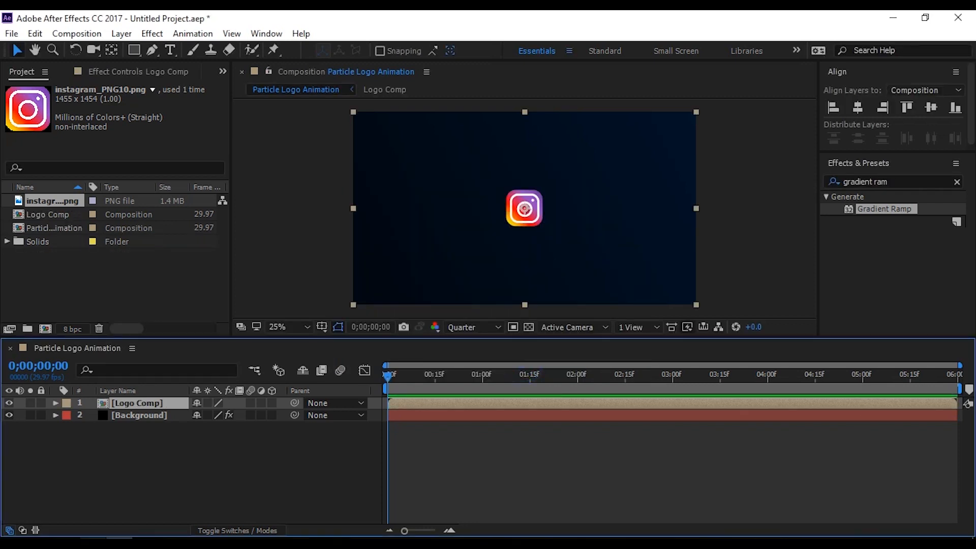
pyautogui.click(123, 483)
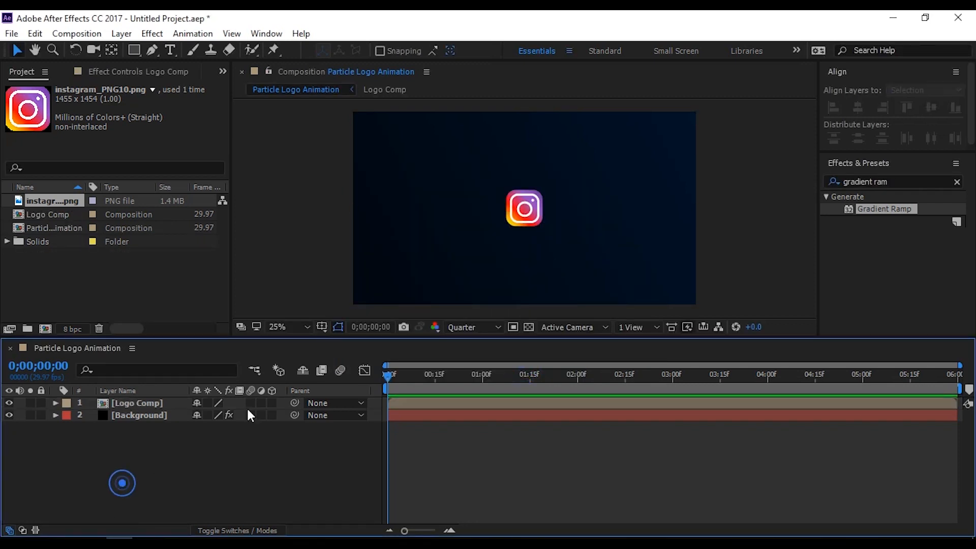
# - Find the CC Ball Action effect and apply it to the Logo Comp layer
pyautogui.click(893, 181)
pyautogui.write('cc b')
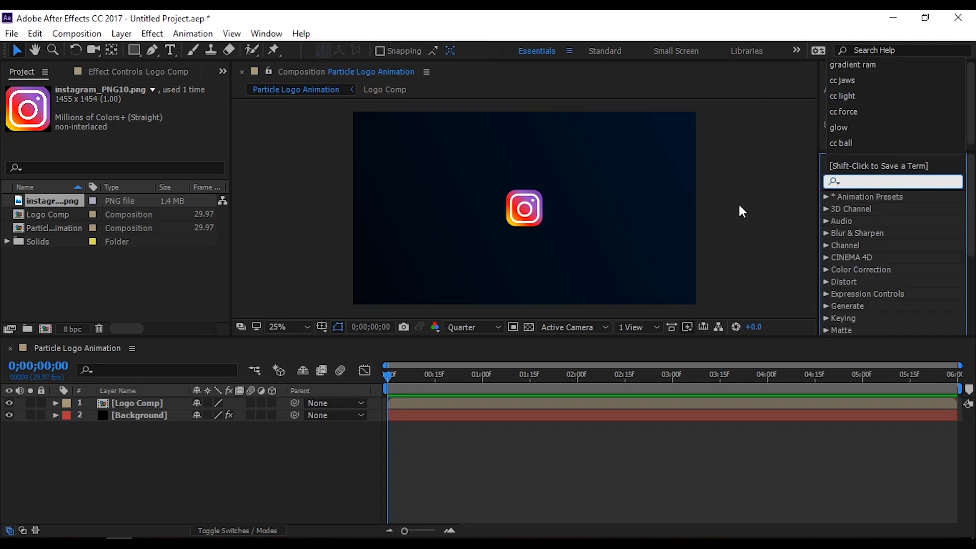
pyautogui.write('all')
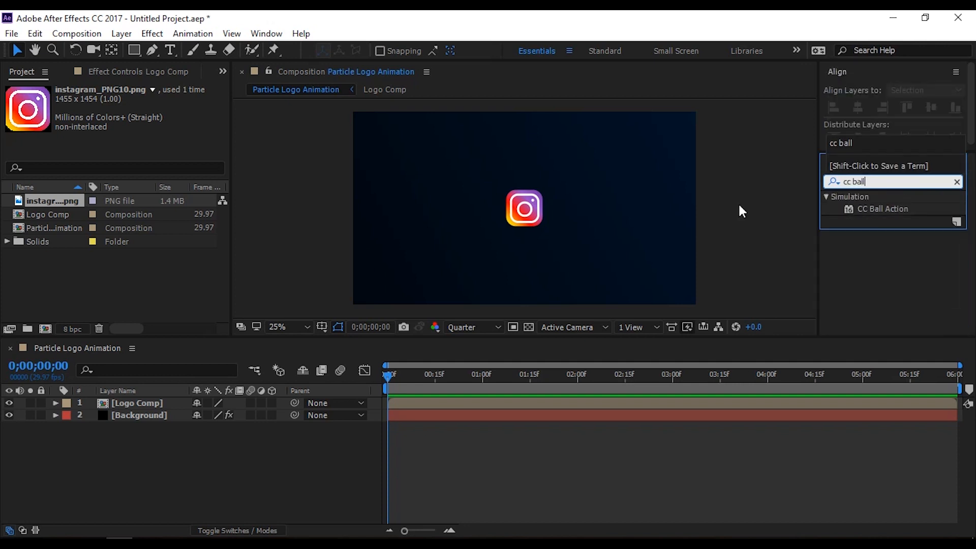
pyautogui.write(' action')
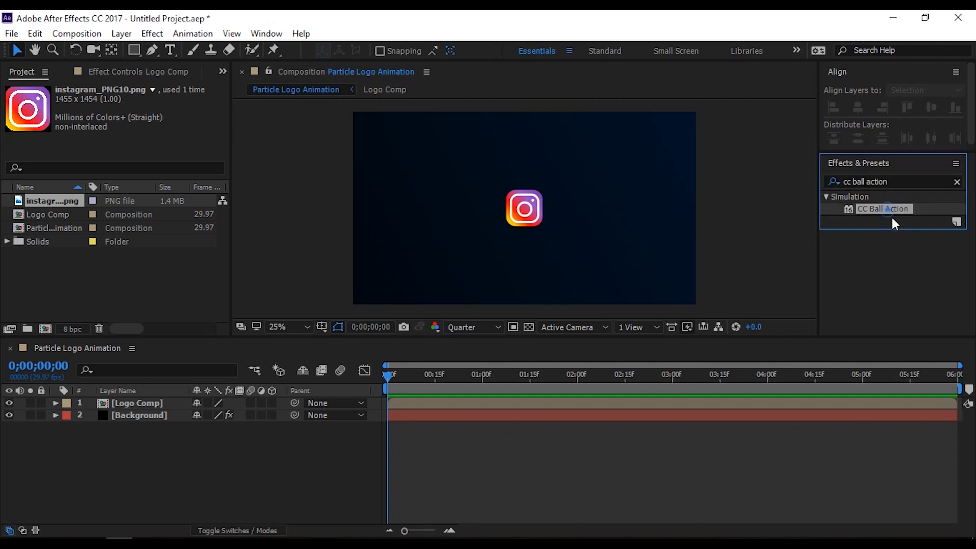
pyautogui.moveTo(888, 207); pyautogui.dragTo(150, 403)
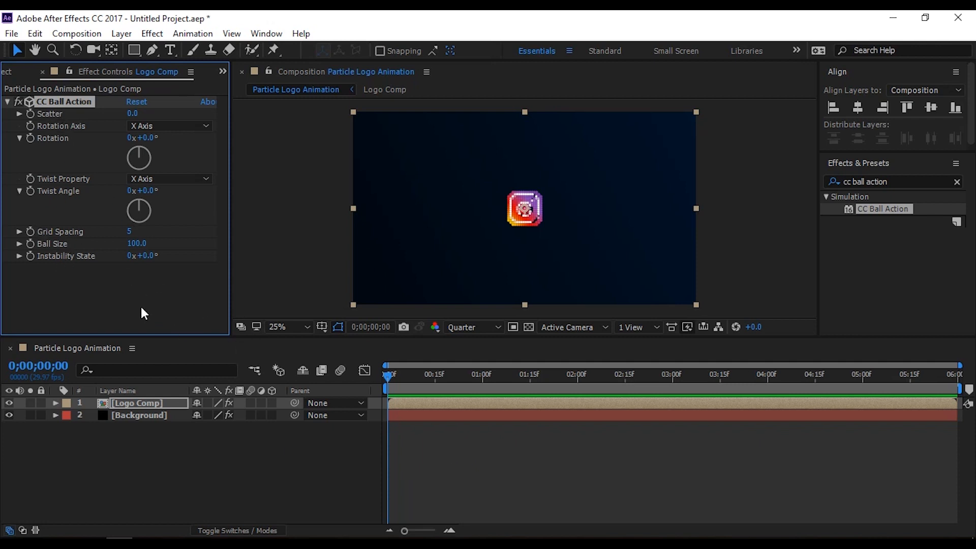
# - At 0;00;02;00, add Scatter and Rotation keyframes to CC Ball Action and set its Rotation Axis to Z Axis
pyautogui.moveTo(405, 531); pyautogui.dragTo(420, 531)
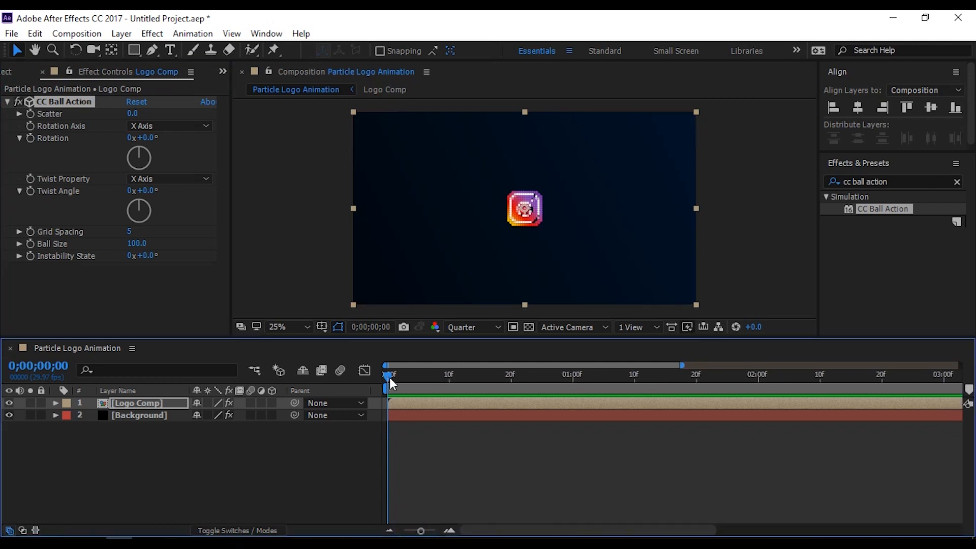
pyautogui.moveTo(389, 377); pyautogui.dragTo(760, 348)
pyautogui.moveTo(420, 531); pyautogui.dragTo(411, 531)
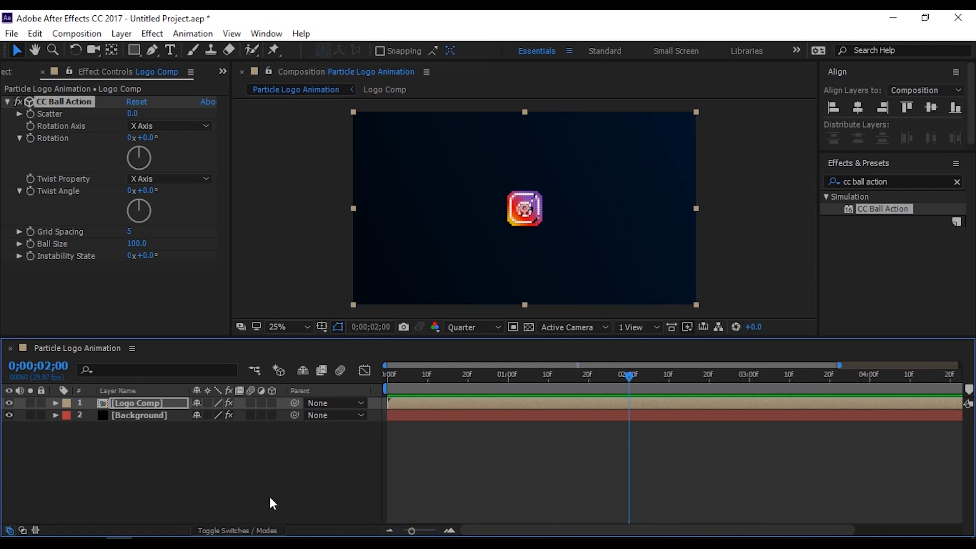
pyautogui.click(33, 114)
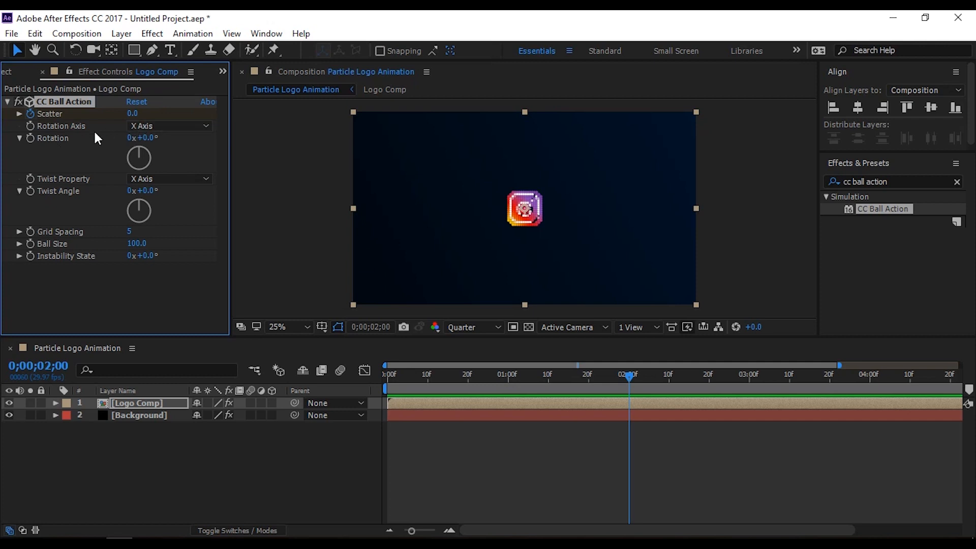
pyautogui.click(182, 126)
pyautogui.click(180, 174)
# - At the first frame, set CC Ball Action's Scatter to 300 and its Rotation to -3 revolutions
pyautogui.moveTo(624, 375); pyautogui.dragTo(383, 390)
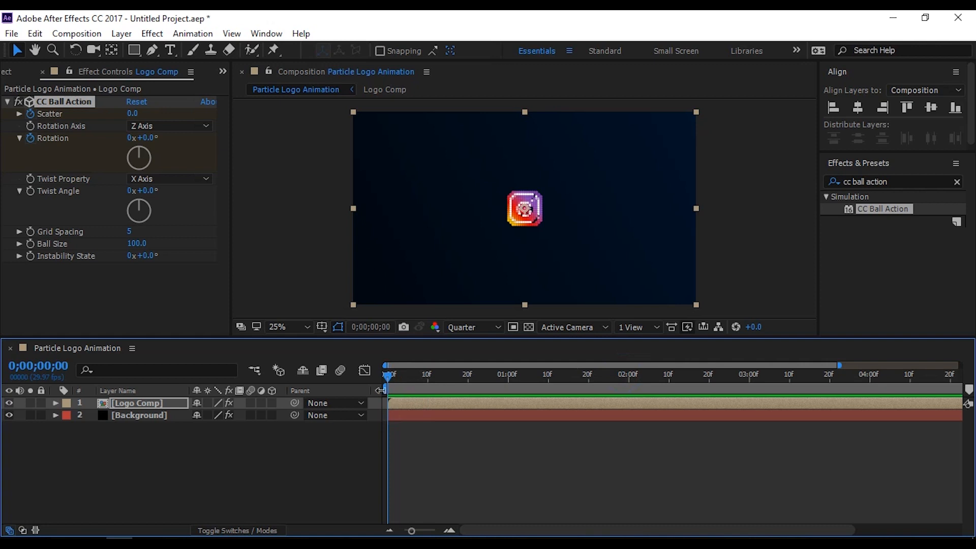
pyautogui.click(135, 114)
pyautogui.write('30')
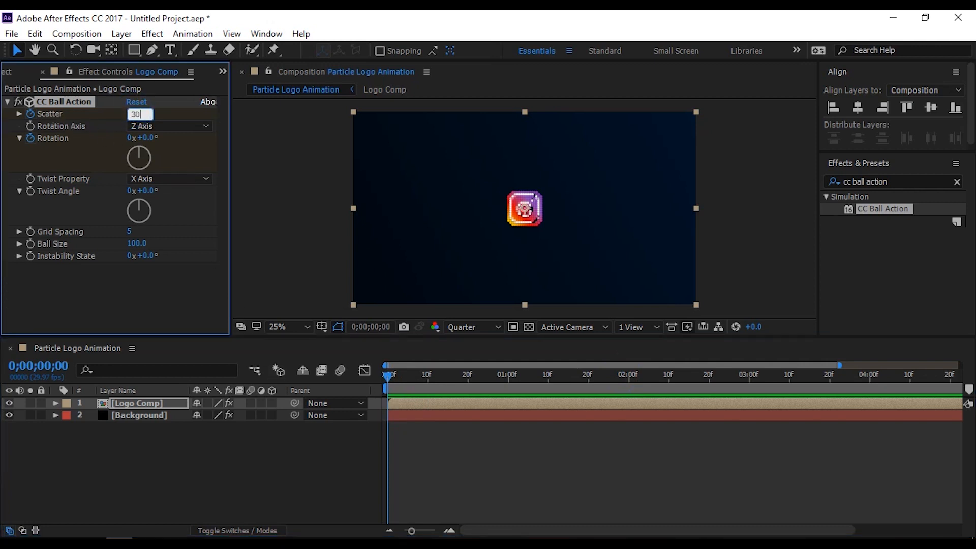
pyautogui.write('0')
pyautogui.press('Return')
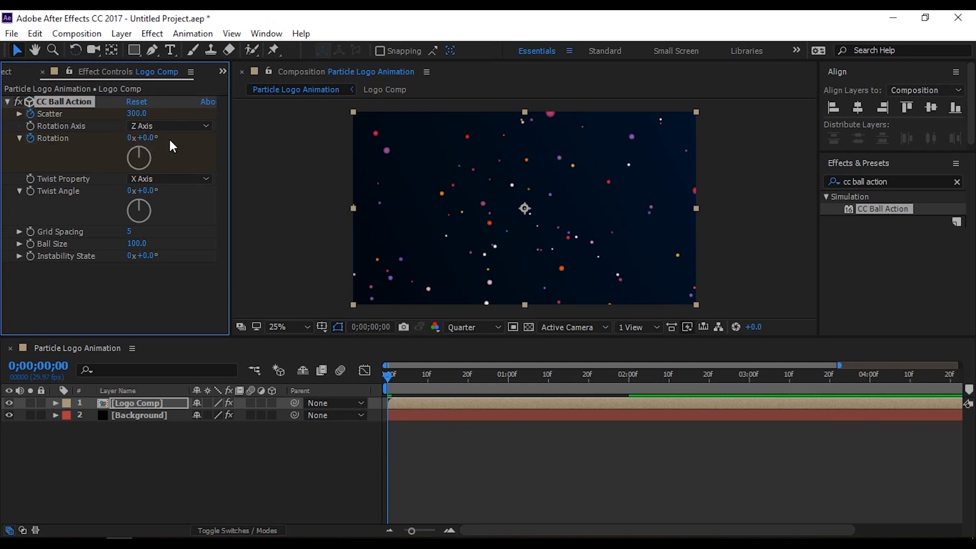
pyautogui.click(132, 138)
pyautogui.write('-3')
pyautogui.press('Return')
pyautogui.click(316, 449)
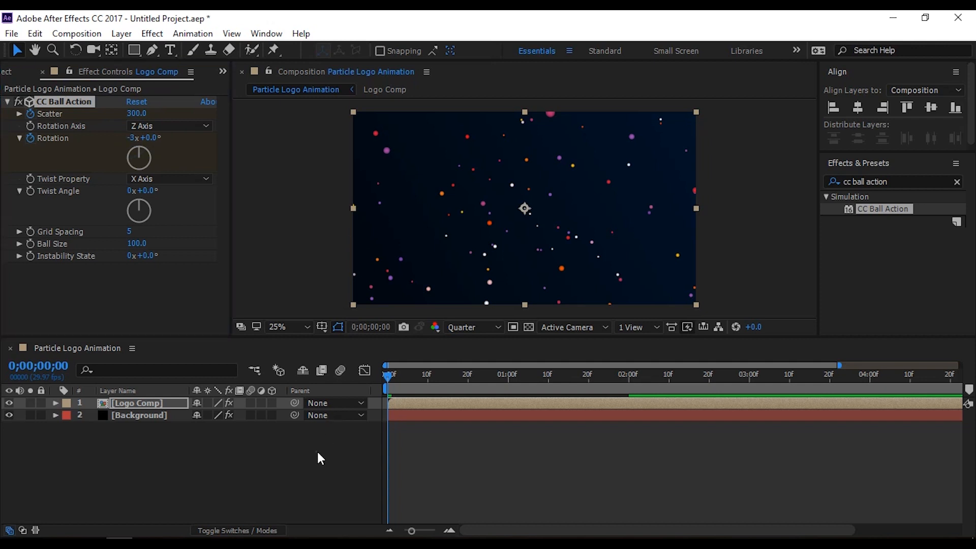
# - Preview the scattered particles assembling into the logo
pyautogui.press('space')
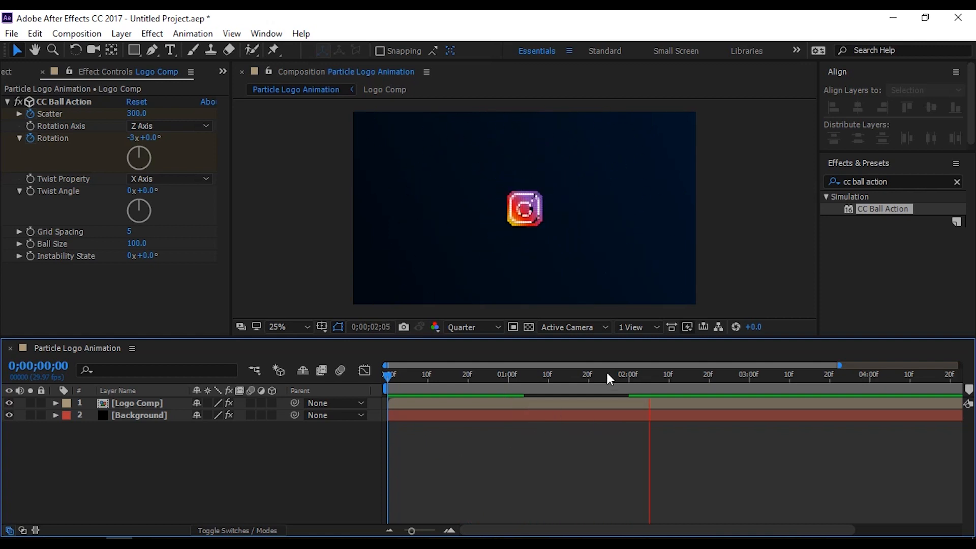
pyautogui.press('space')
pyautogui.press('space')
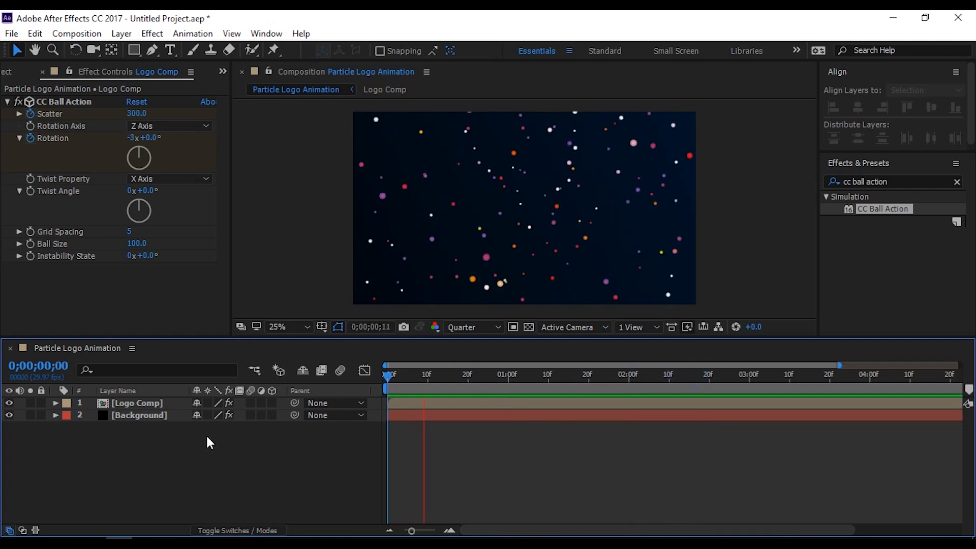
pyautogui.press('space')
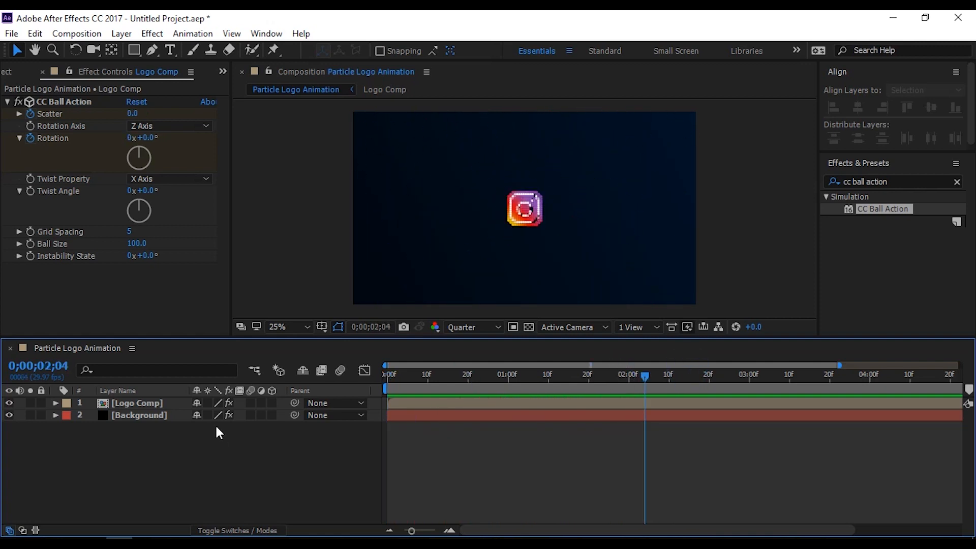
# - Reveal Logo Comp's keyframes and apply Easy Ease to all Scatter and Rotation keyframes
pyautogui.moveTo(409, 532); pyautogui.dragTo(404, 531)
pyautogui.click(147, 403)
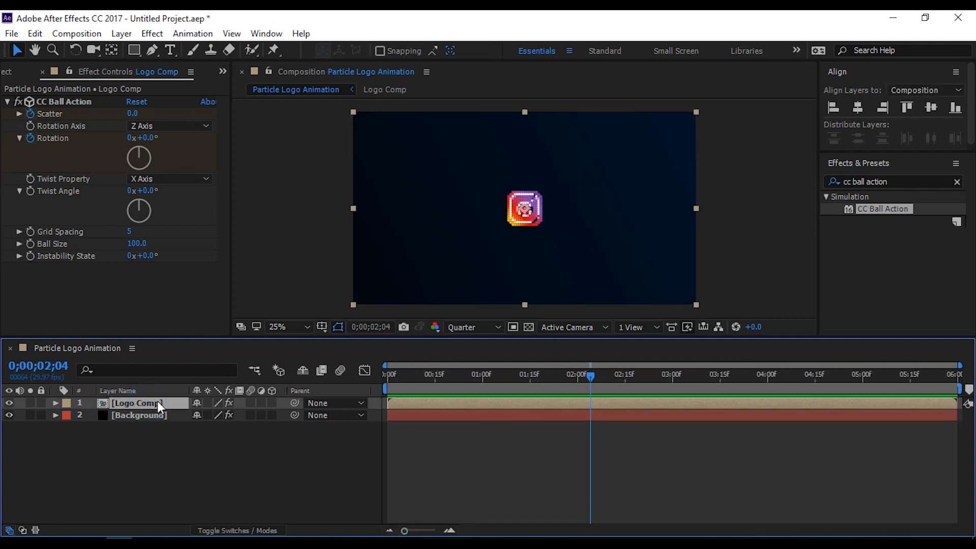
pyautogui.press('u')
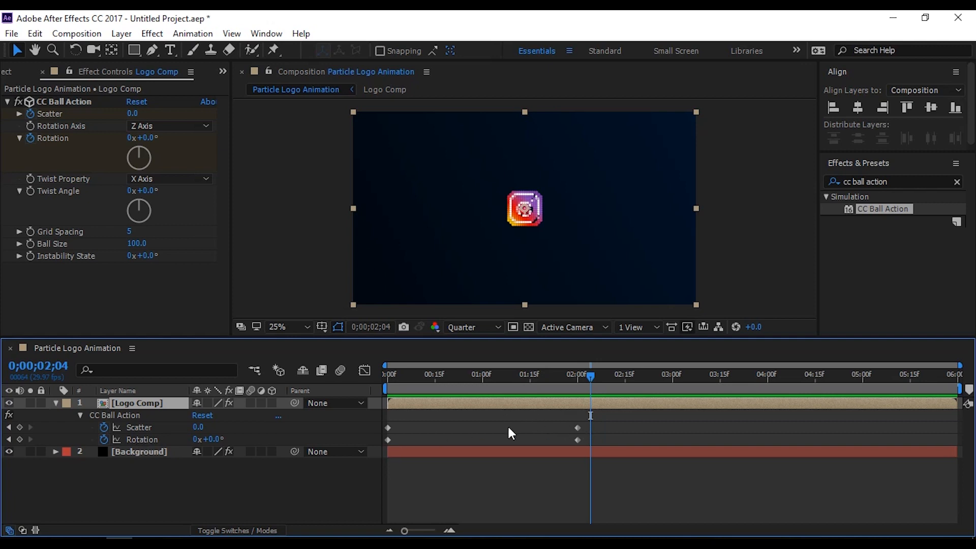
pyautogui.moveTo(607, 417); pyautogui.dragTo(375, 471)
pyautogui.rightClick(577, 441)
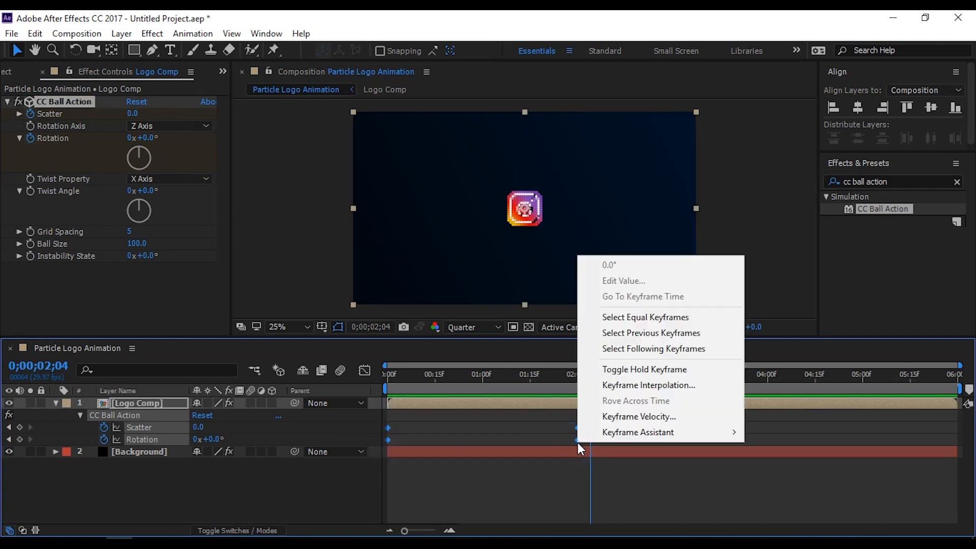
pyautogui.moveTo(629, 432)
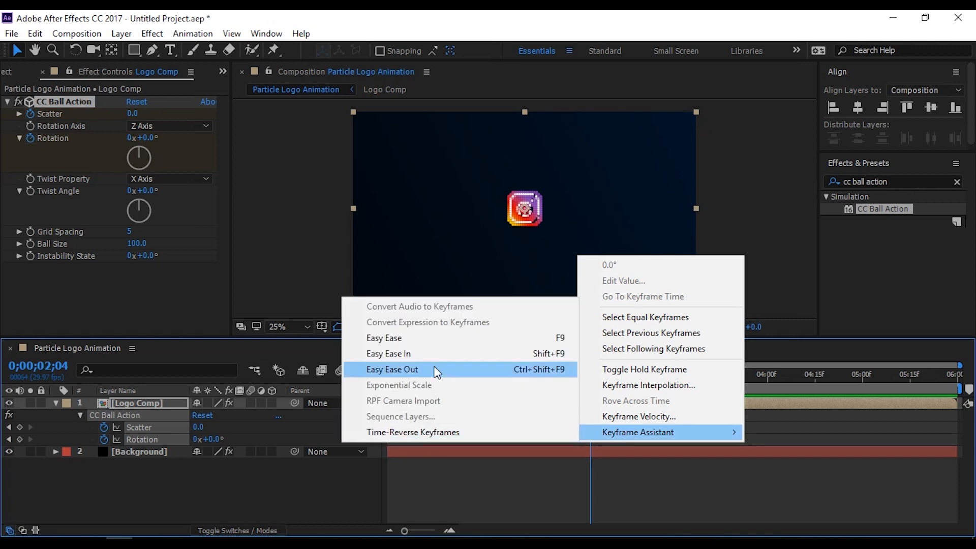
pyautogui.click(423, 338)
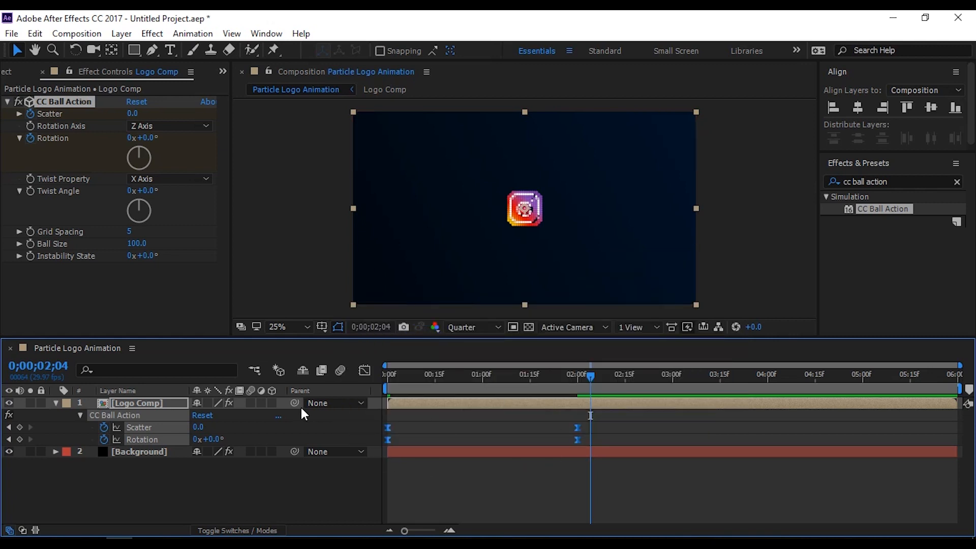
# - In the speed graph, extend the incoming ease of the Scatter and Rotation keyframes at 2 seconds
pyautogui.click(365, 371)
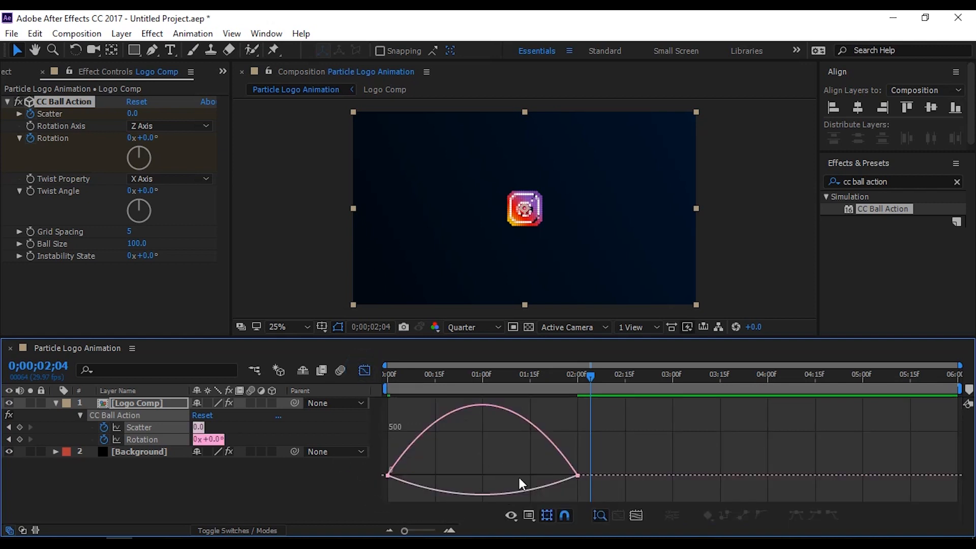
pyautogui.rightClick(679, 442)
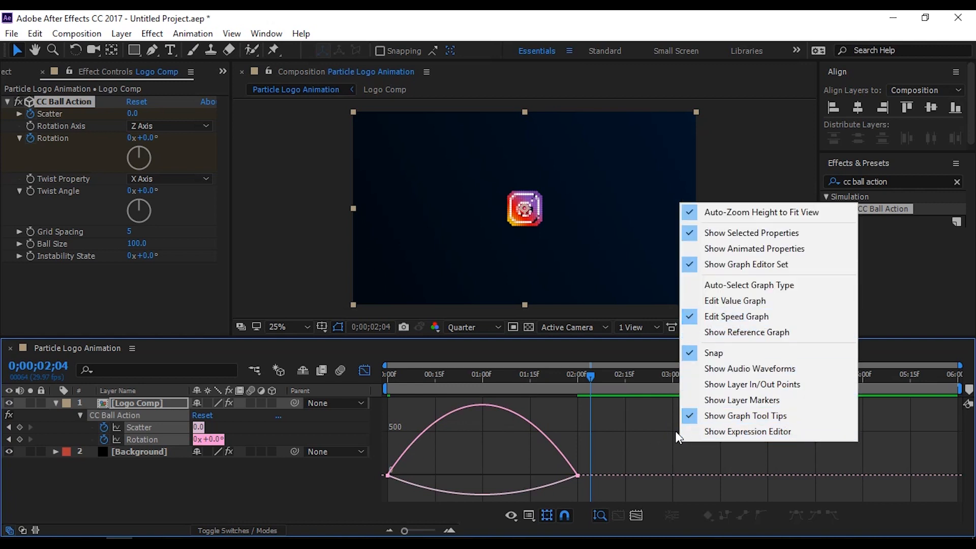
pyautogui.click(759, 320)
pyautogui.moveTo(626, 449); pyautogui.dragTo(494, 475)
pyautogui.click(365, 372)
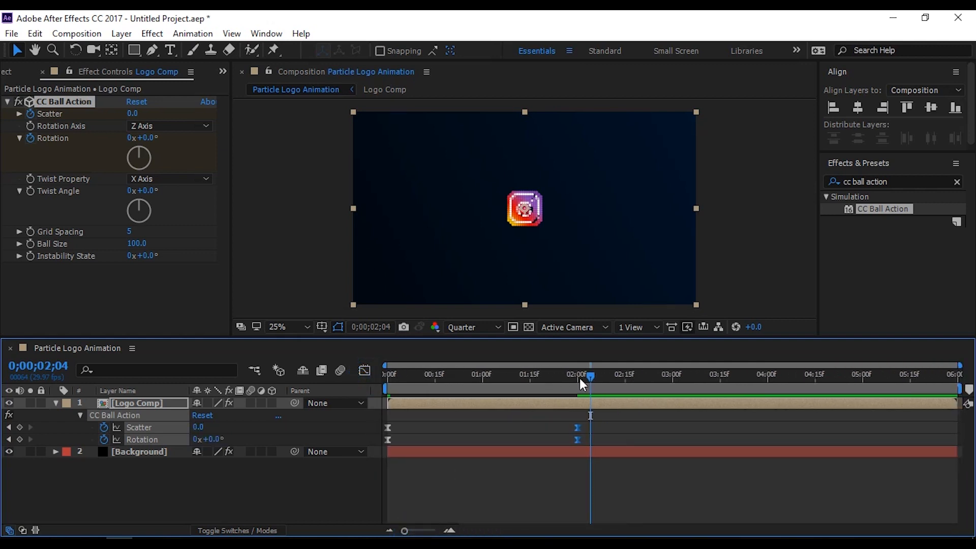
# - Play back the eased particle animation from the first frame, collapse Logo Comp's properties, and return to the start
pyautogui.click(394, 385)
pyautogui.press('space')
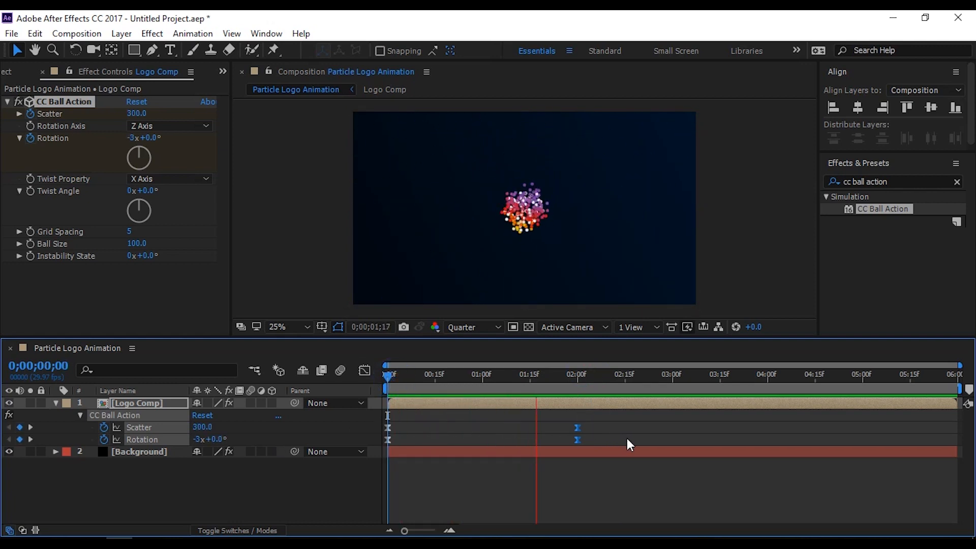
pyautogui.press('space')
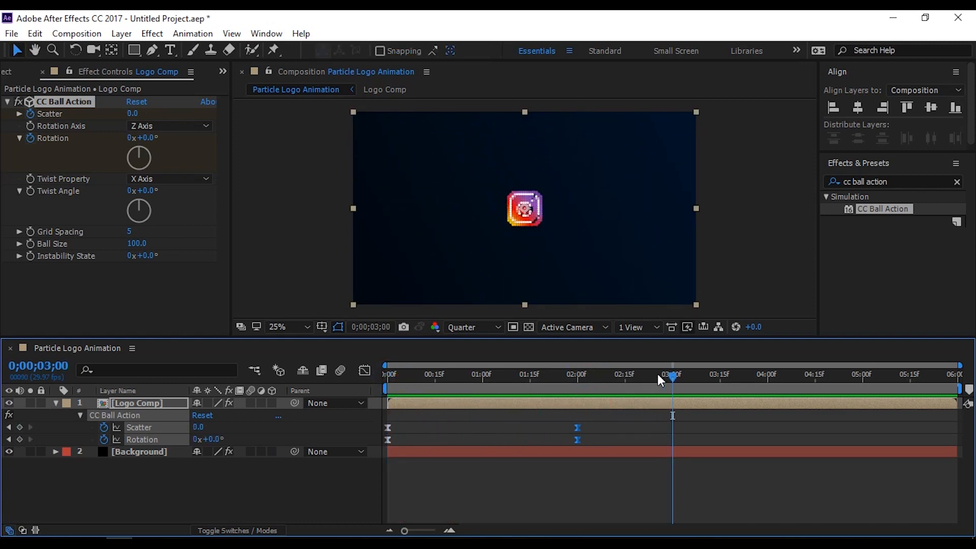
pyautogui.moveTo(659, 375); pyautogui.dragTo(227, 455)
pyautogui.press('space')
pyautogui.click(56, 404)
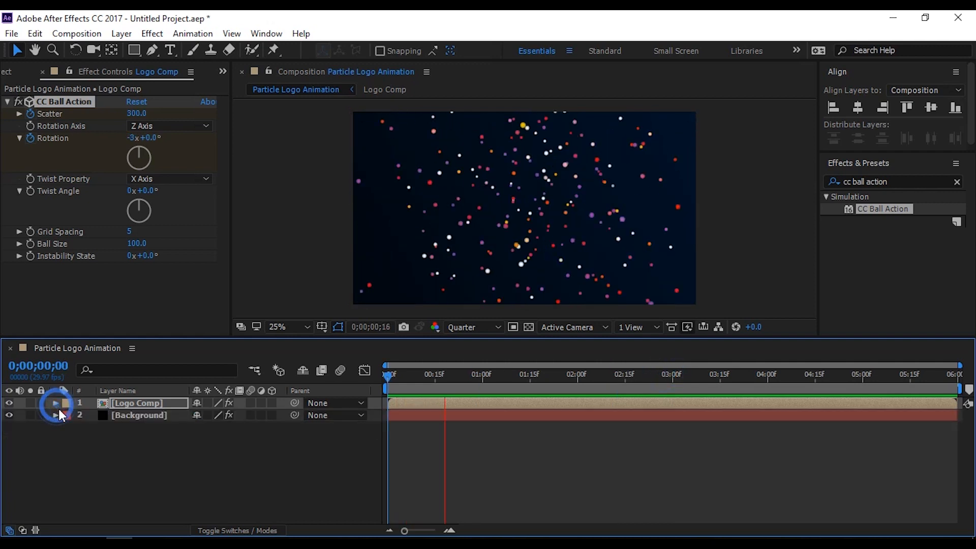
pyautogui.press('space')
pyautogui.moveTo(500, 375); pyautogui.dragTo(373, 397)
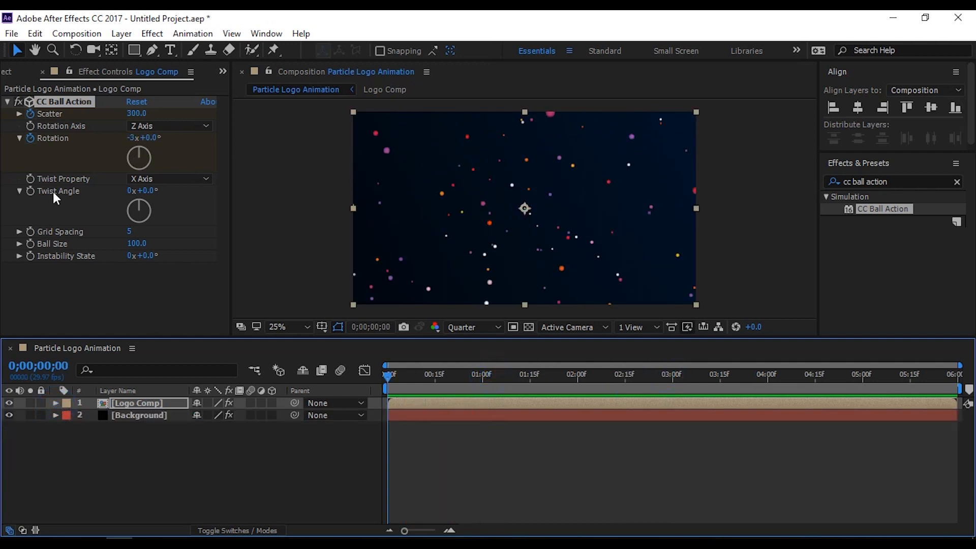
# - Apply the Glow effect to the Logo Comp layer and collapse the settings of both its effects
pyautogui.click(8, 102)
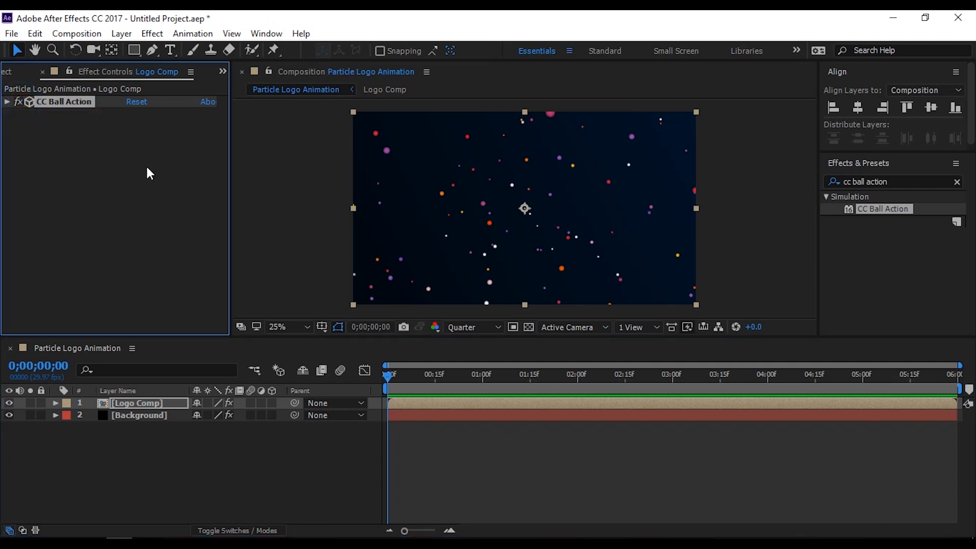
pyautogui.click(146, 199)
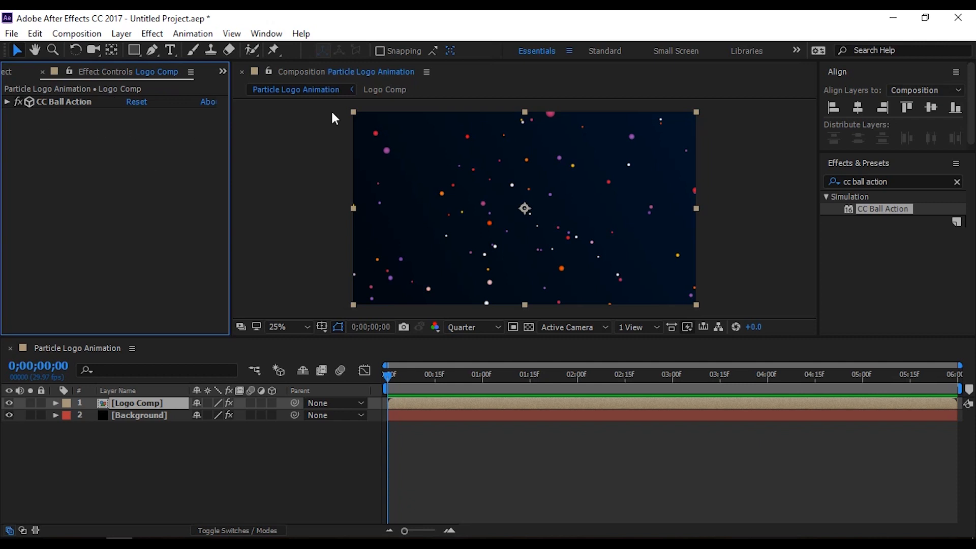
pyautogui.click(893, 182)
pyautogui.moveTo(894, 181); pyautogui.dragTo(809, 192)
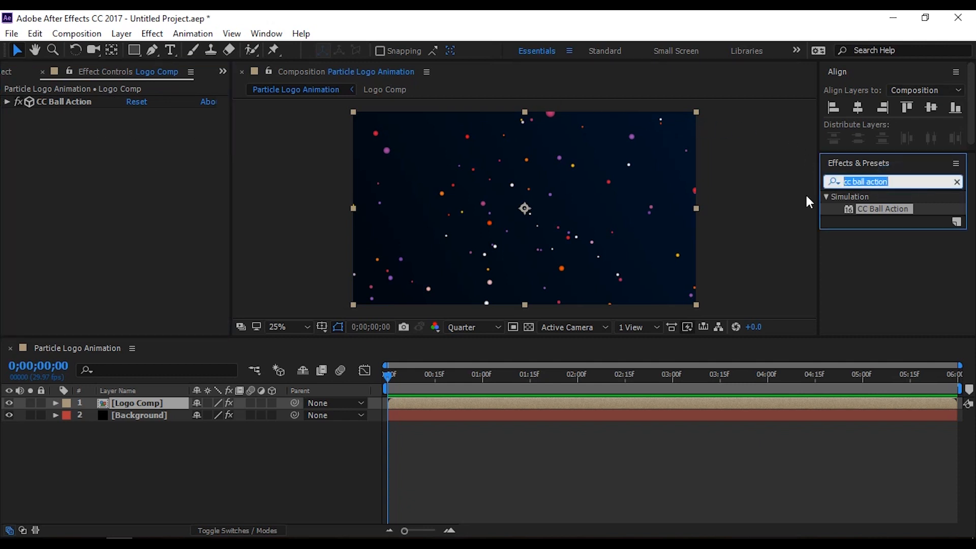
pyautogui.write('glow')
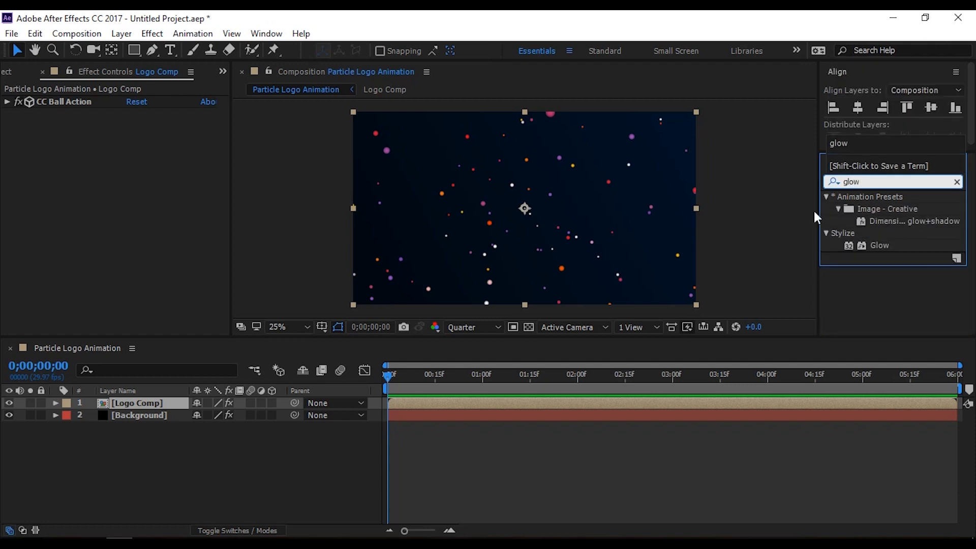
pyautogui.click(881, 245)
pyautogui.moveTo(879, 244); pyautogui.dragTo(160, 407)
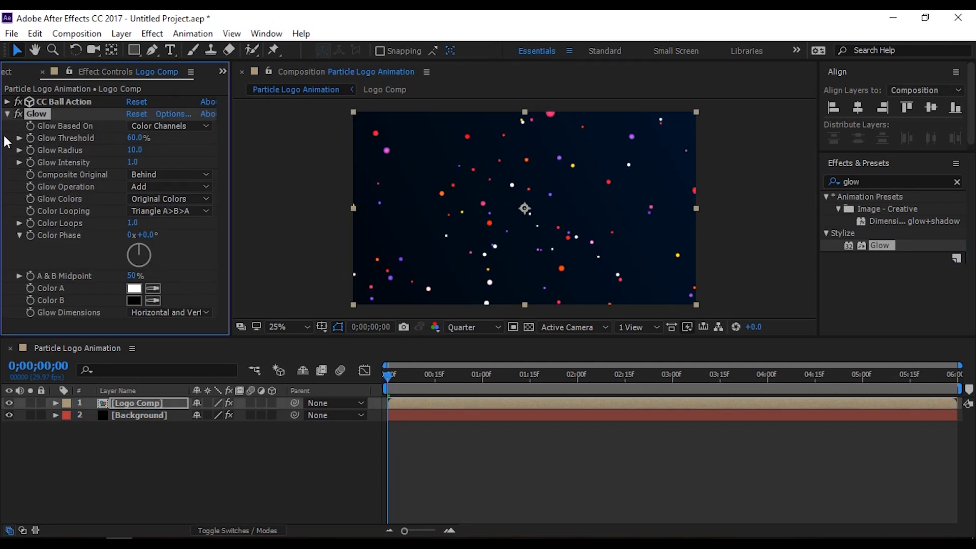
pyautogui.click(7, 114)
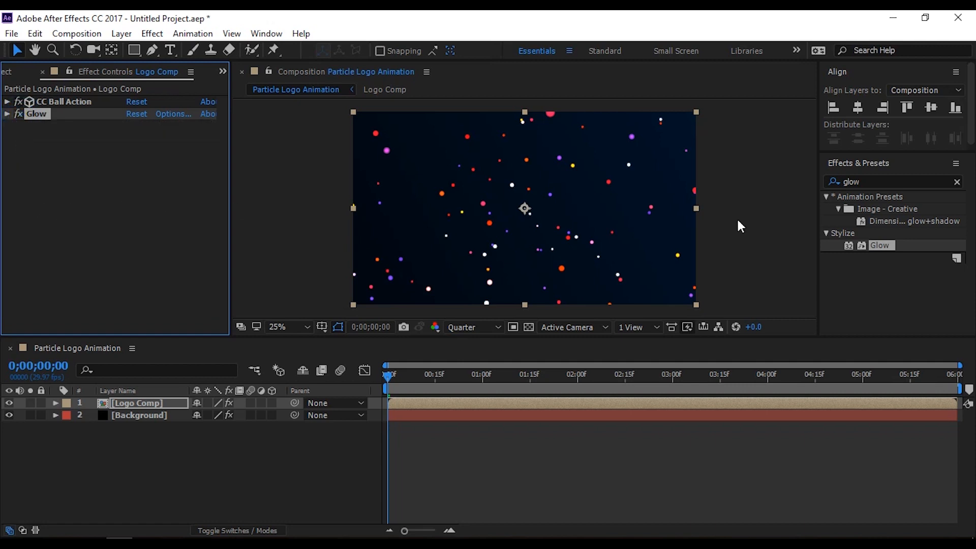
# - Apply the CC Force Motion Blur effect to the Logo Comp layer and collapse its settings
pyautogui.click(889, 181)
pyautogui.write('cc f')
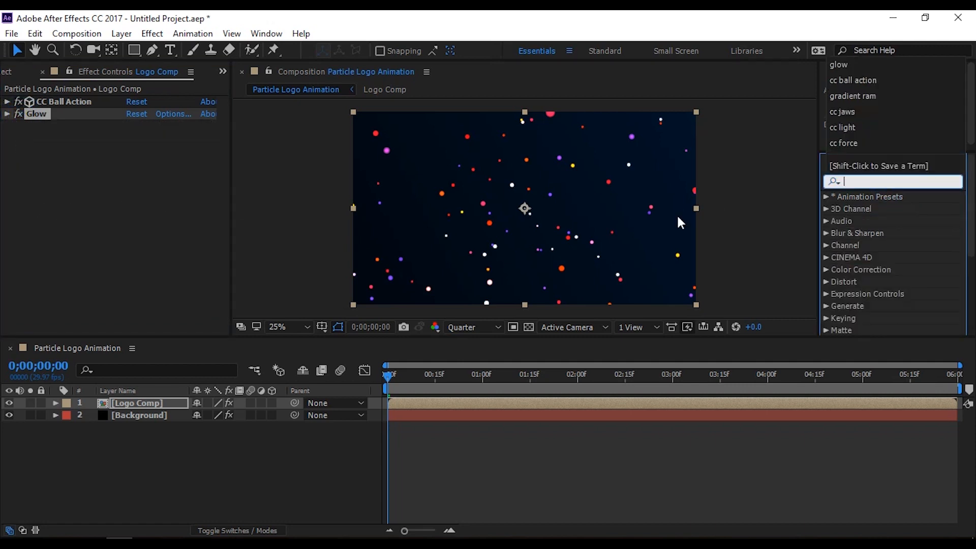
pyautogui.write('orce')
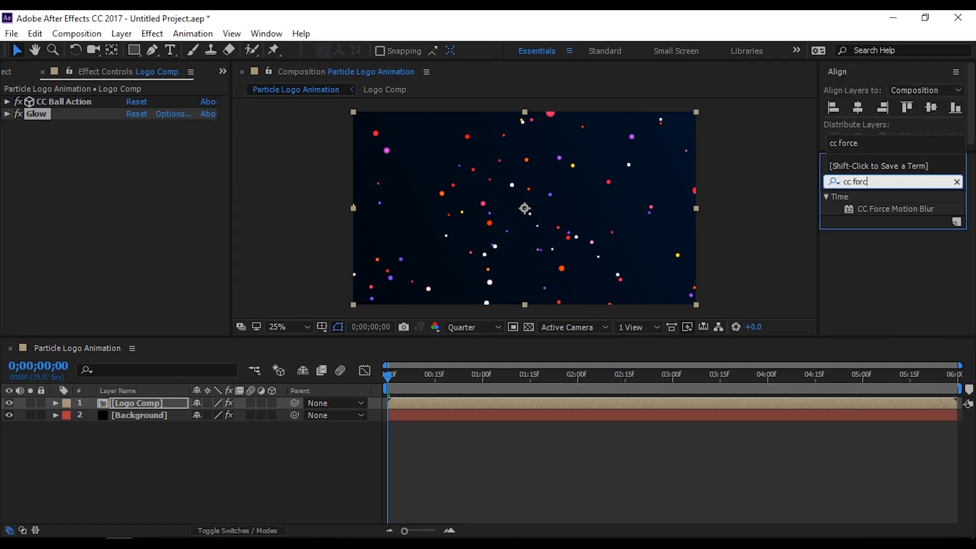
pyautogui.click(898, 209)
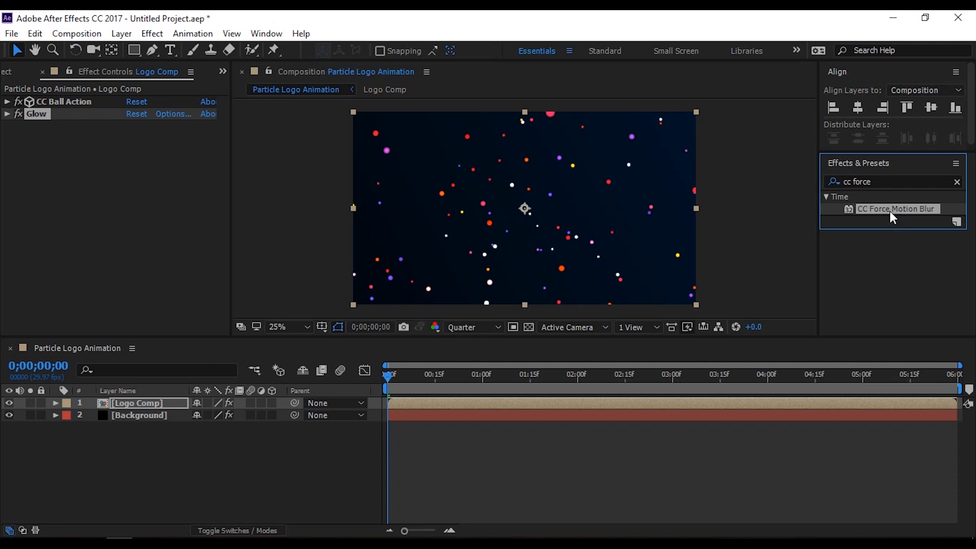
pyautogui.moveTo(888, 210); pyautogui.dragTo(172, 407)
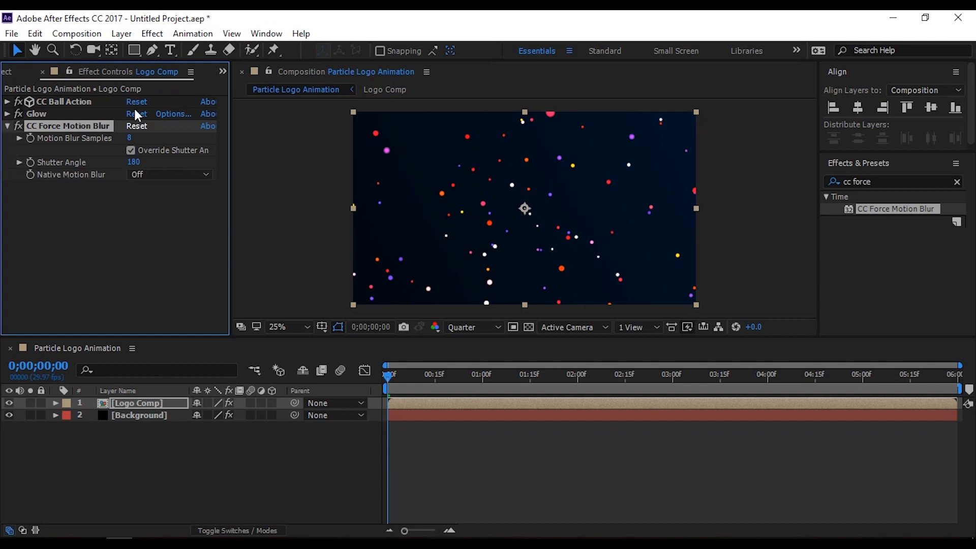
pyautogui.click(7, 126)
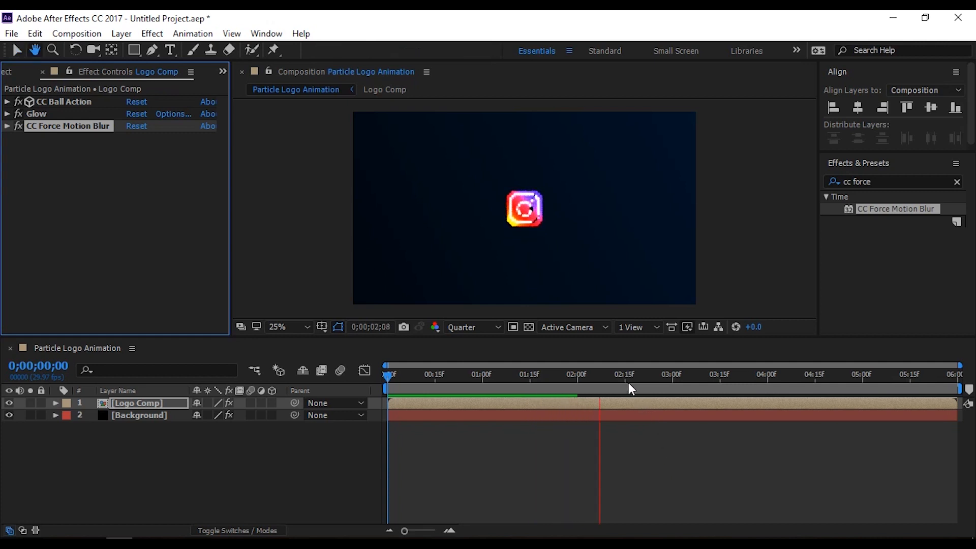
# - Play back the particle animation with motion blur from the first frame, stop it, and deselect all layers
pyautogui.press('space')
pyautogui.press('space')
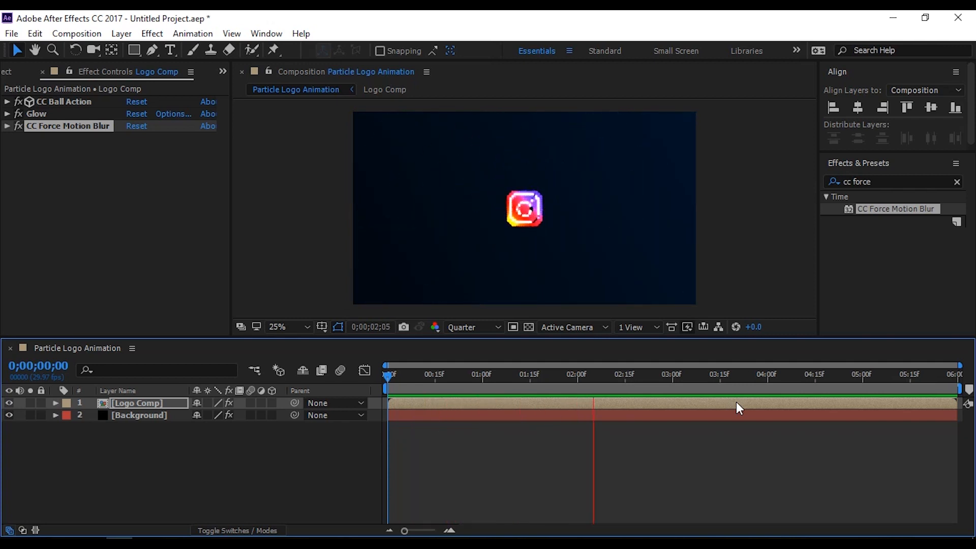
pyautogui.press('space')
pyautogui.click(165, 475)
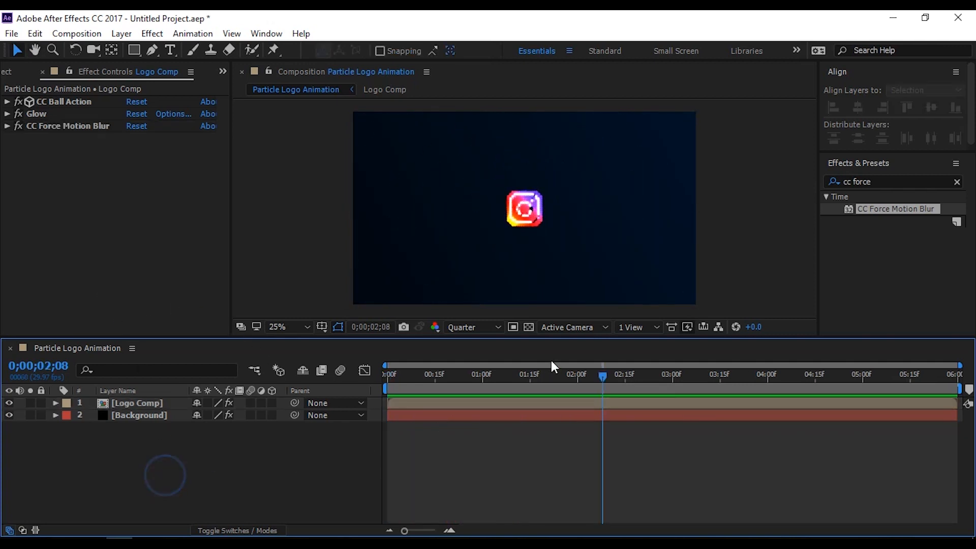
# - Move the current time to 0;00;01;24, duplicate the Logo Comp layer, and rename the copy Reveal
pyautogui.moveTo(595, 376)
pyautogui.mouseDown()
pyautogui.moveTo(545, 376)
pyautogui.moveTo(595, 385)
pyautogui.mouseUp()
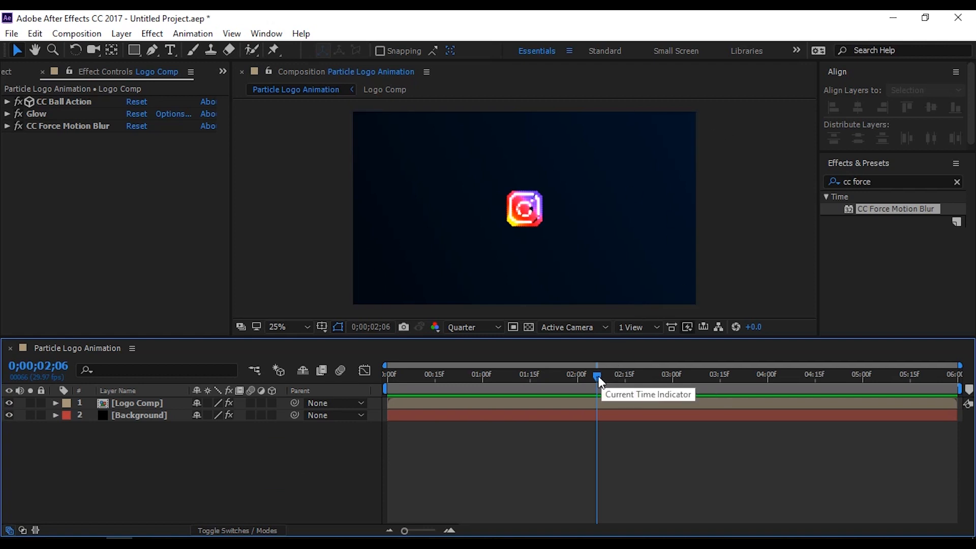
pyautogui.moveTo(598, 380); pyautogui.dragTo(559, 368)
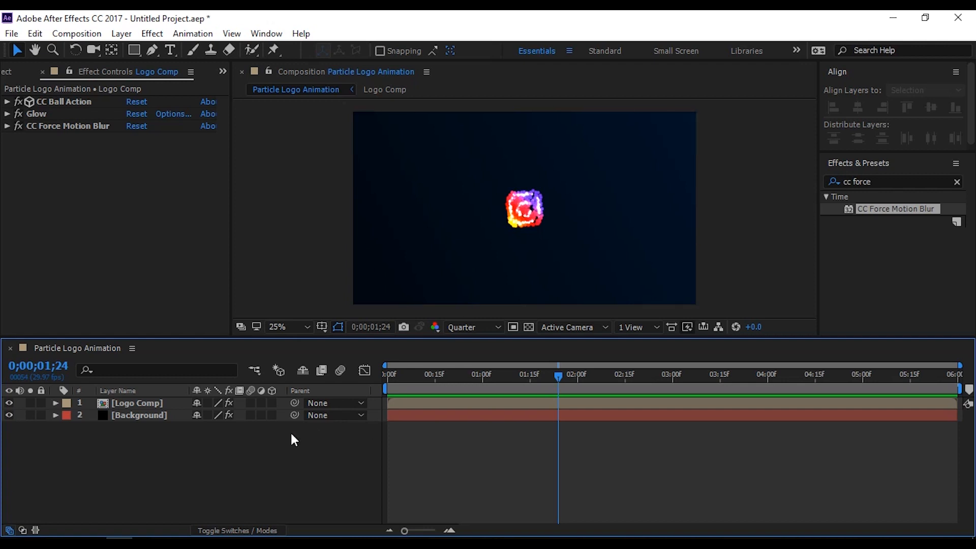
pyautogui.click(147, 403)
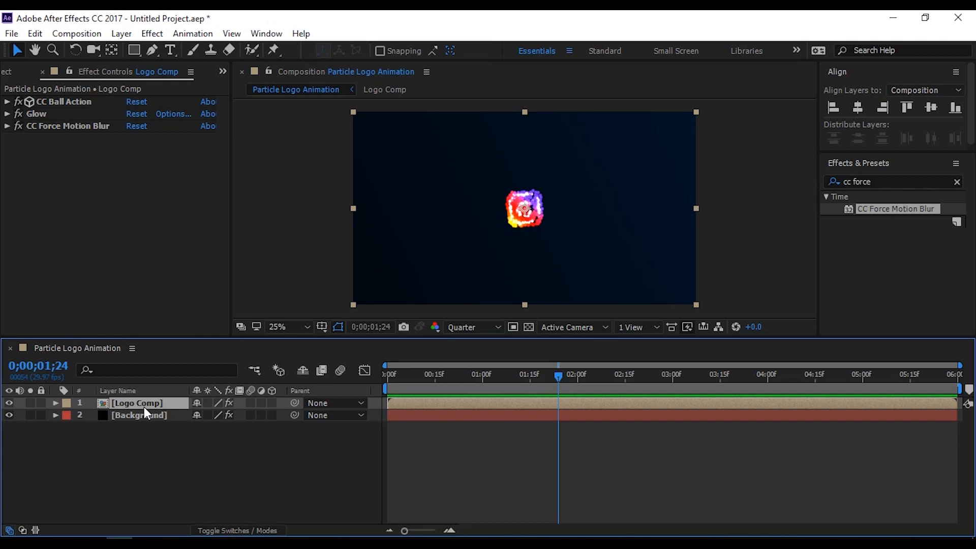
pyautogui.hotkey('ctrl', 'd')
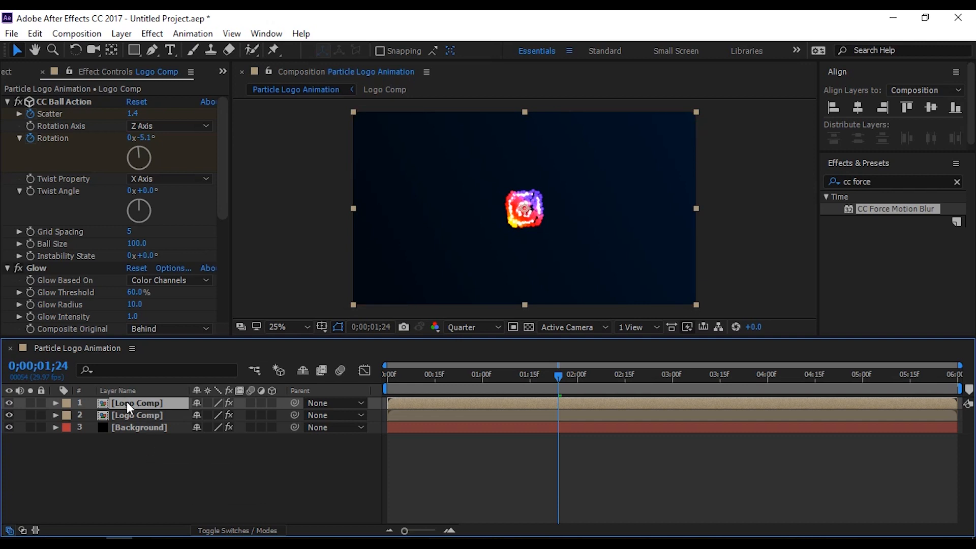
pyautogui.press('Return')
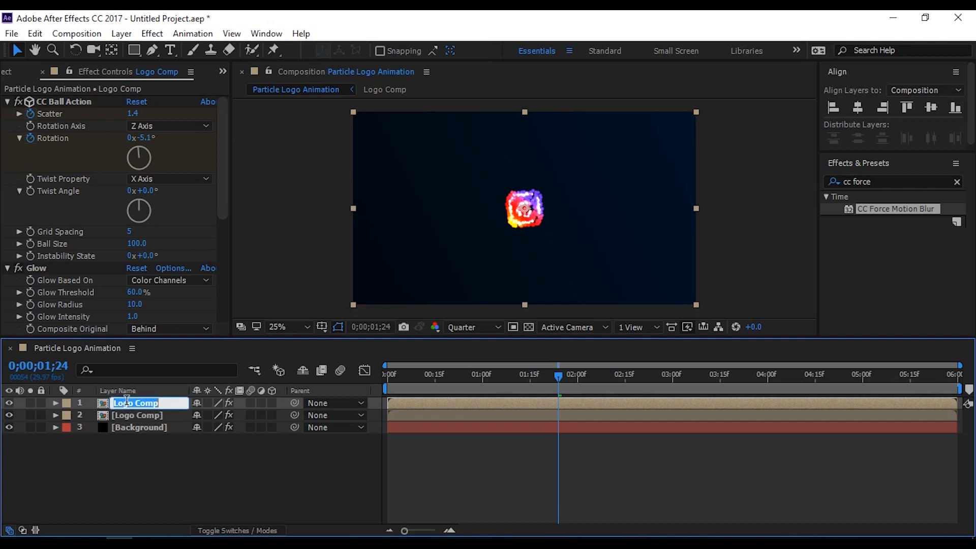
pyautogui.write('Reveal')
pyautogui.press('Return')
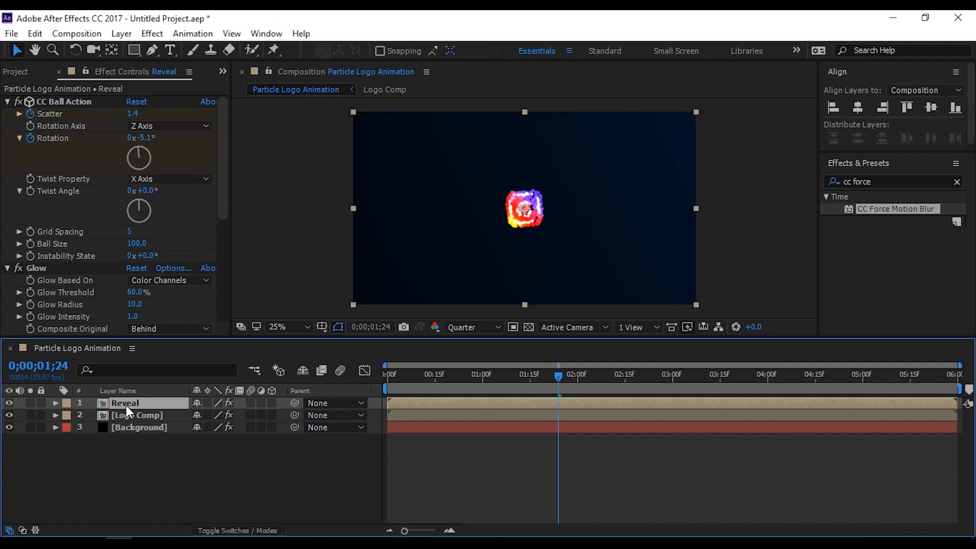
# - Delete the CC Ball Action, Glow and CC Force Motion Blur effects from the Reveal layer
pyautogui.scroll(-6, 78, 182)
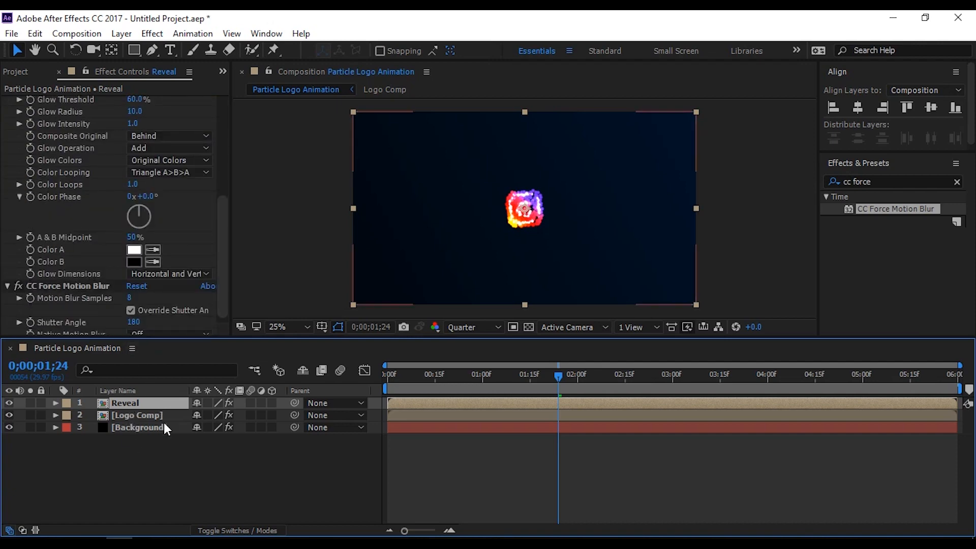
pyautogui.scroll(5, 75, 256)
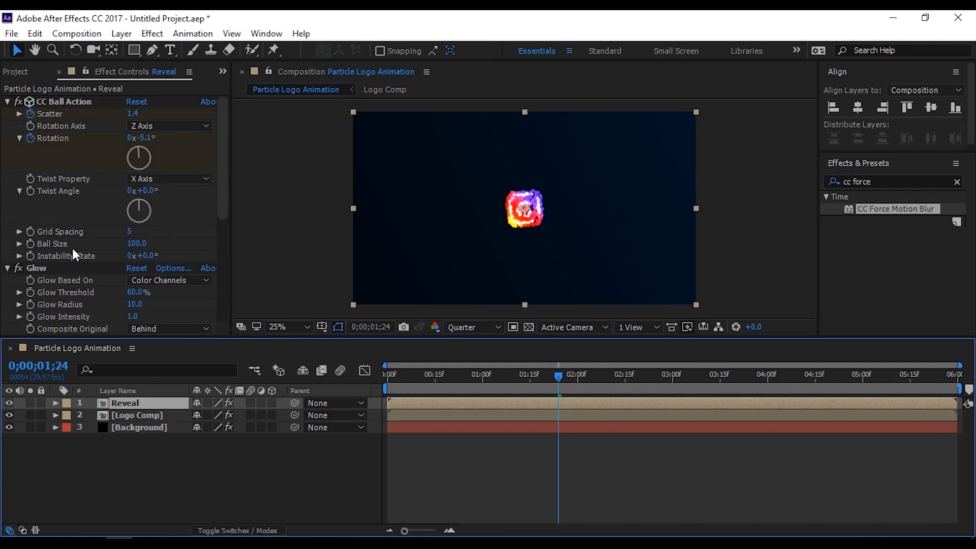
pyautogui.click(77, 100)
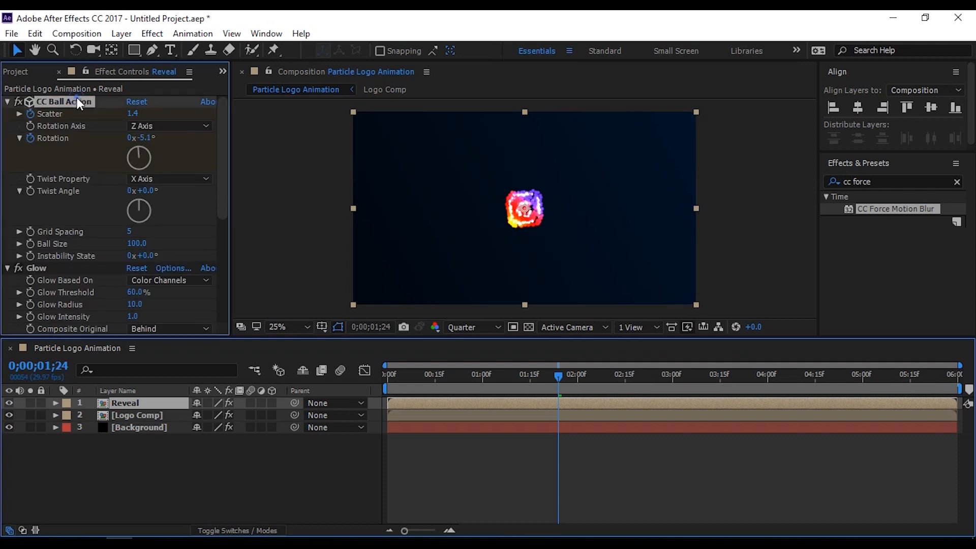
pyautogui.scroll(-5, 111, 138)
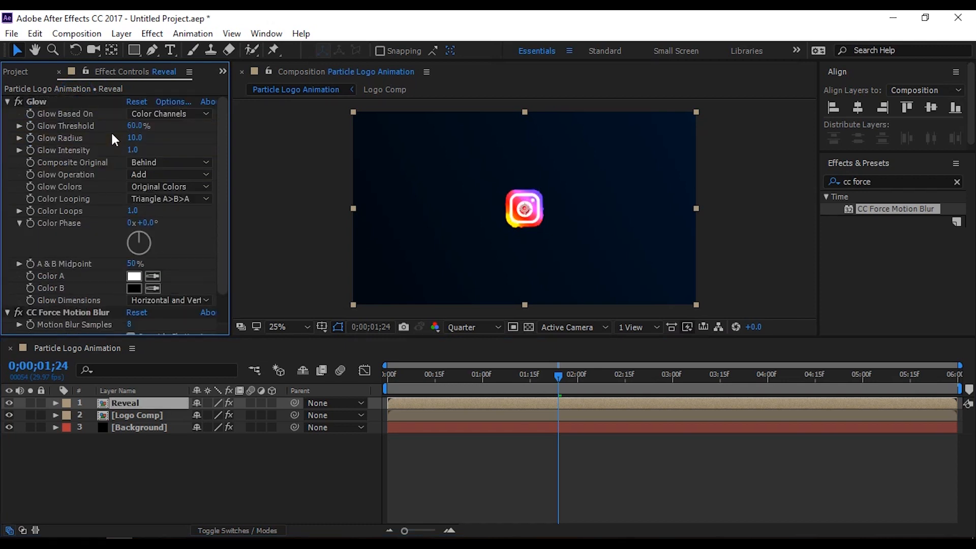
pyautogui.click(32, 102)
pyautogui.press('Delete')
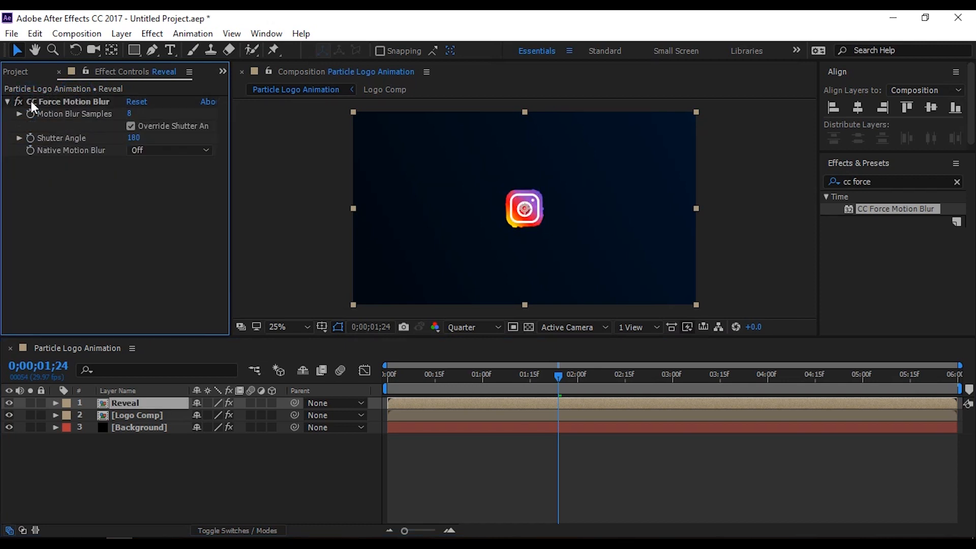
pyautogui.click(31, 102)
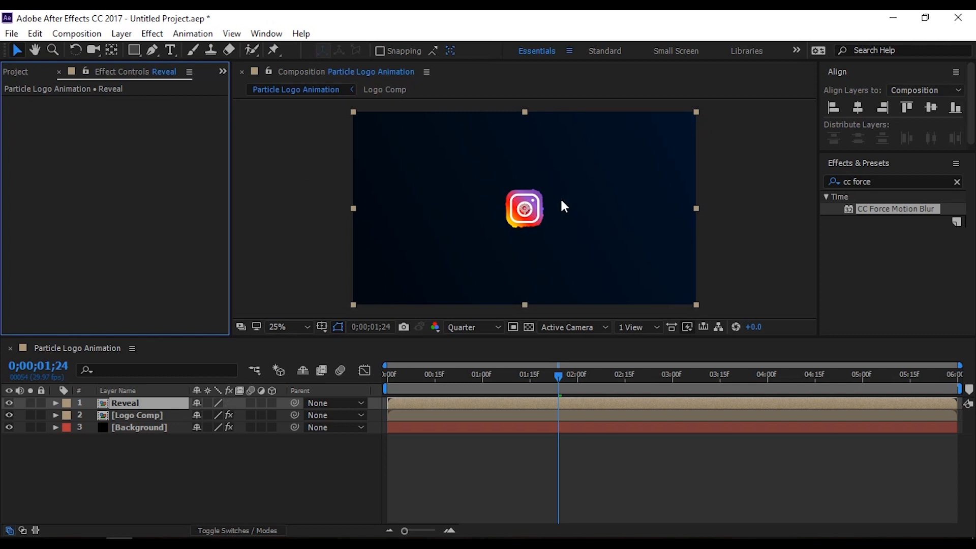
pyautogui.click(229, 464)
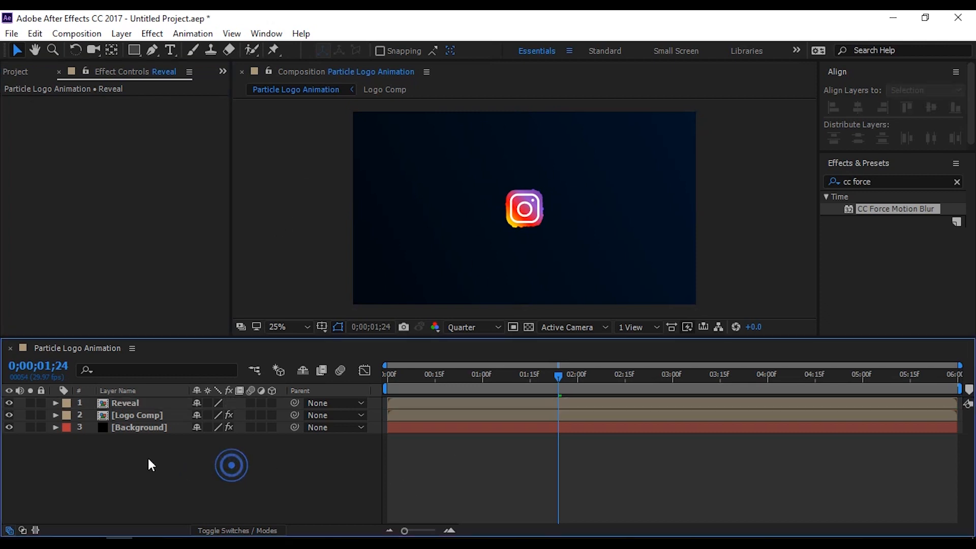
# - Split the Reveal layer at 0;00;01;24 and delete its earlier part
pyautogui.click(130, 400)
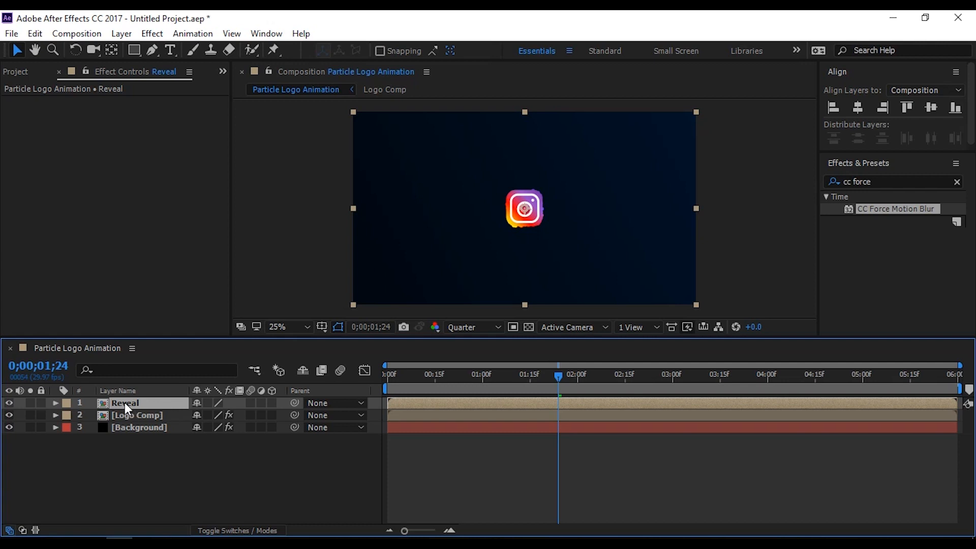
pyautogui.hotkey('ctrl', 'shift', 'd')
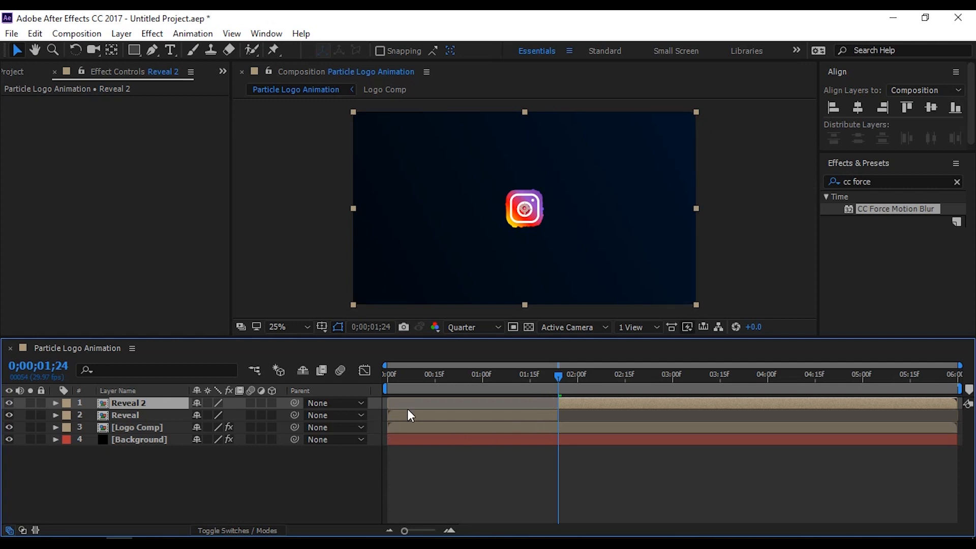
pyautogui.click(434, 415)
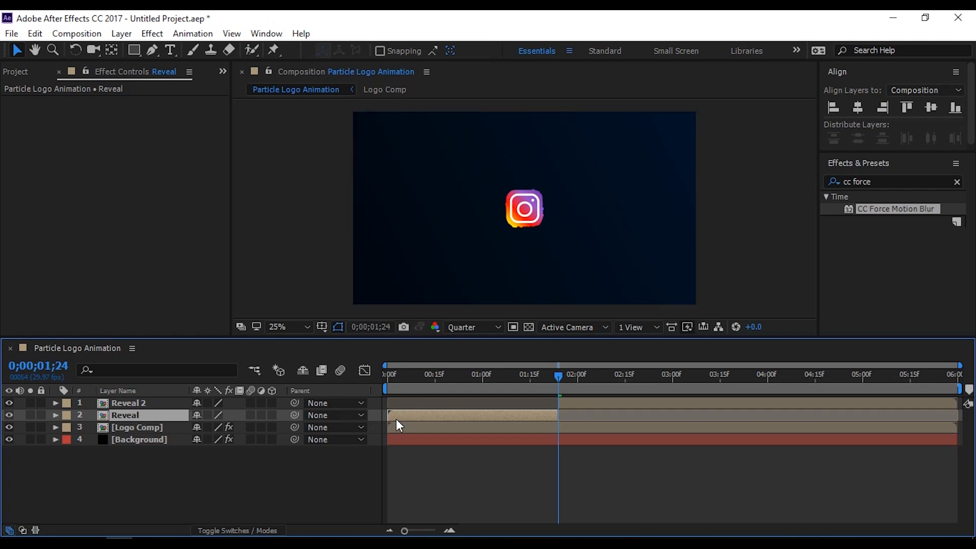
pyautogui.press('Delete')
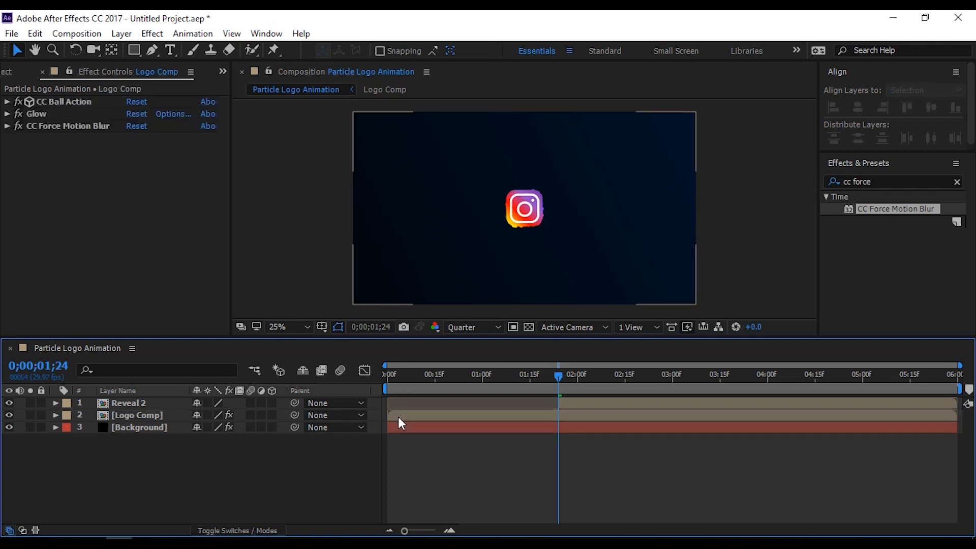
# - Split the Logo Comp layer at 0;00;01;24 and delete its later part
pyautogui.click(142, 416)
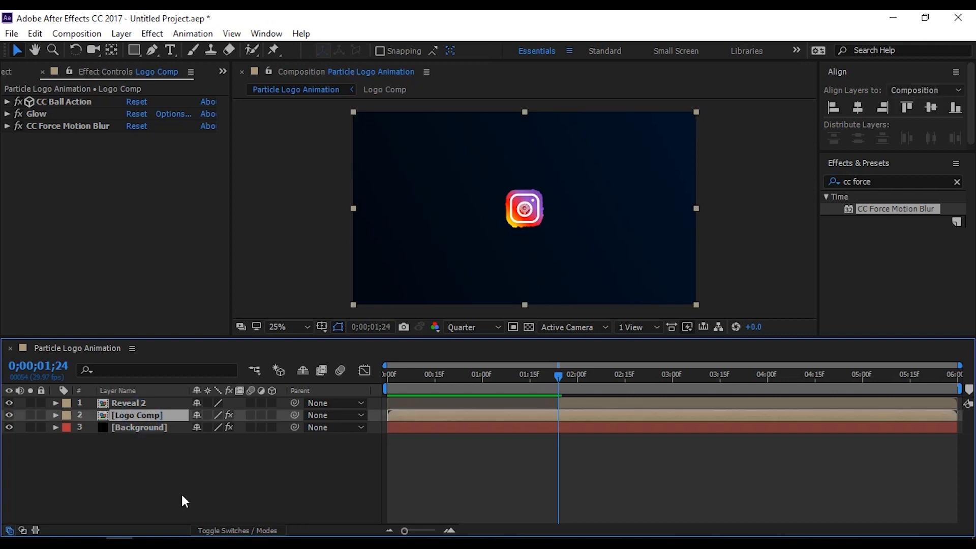
pyautogui.hotkey('ctrl', 'shift', 'd')
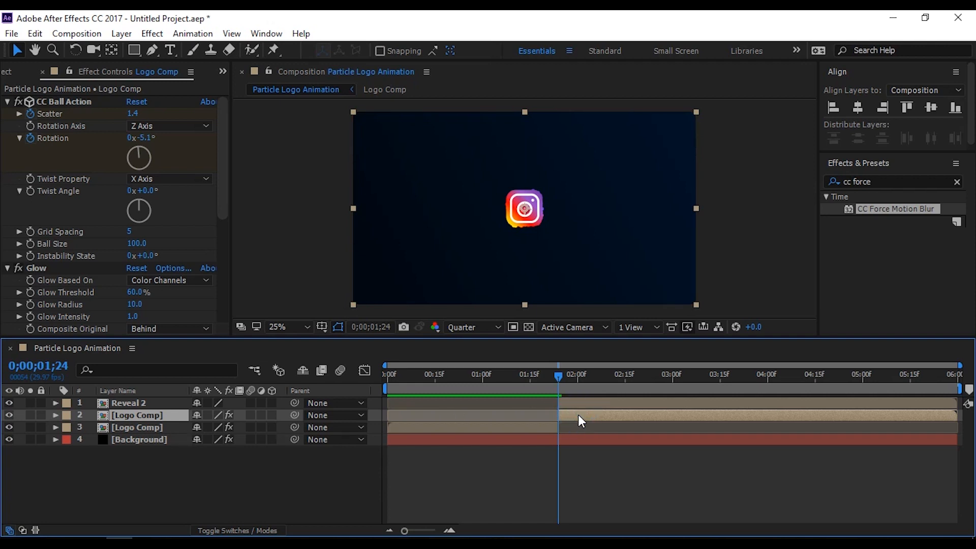
pyautogui.press('Delete')
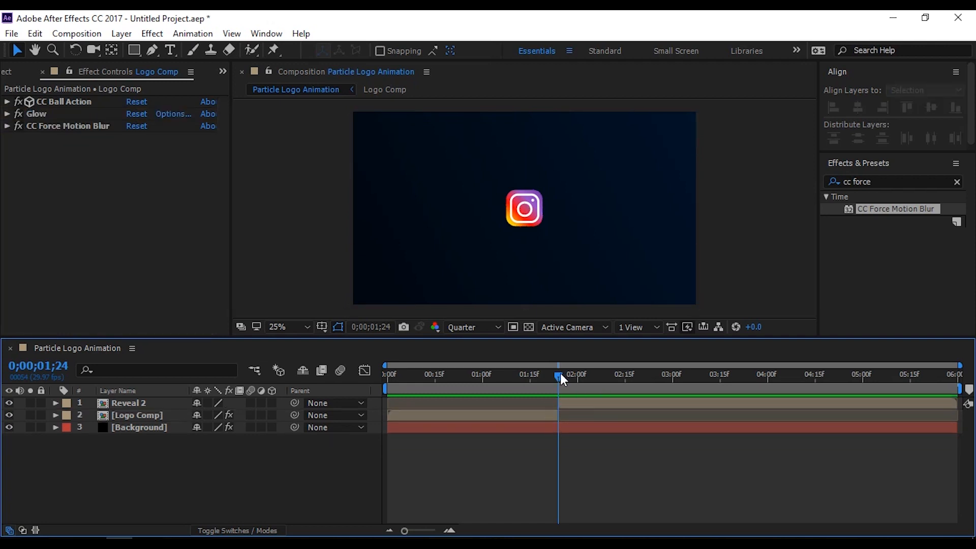
# - Scrub through the transition from particles to the clean logo, and play the animation back from the first frame
pyautogui.moveTo(558, 376); pyautogui.dragTo(464, 377)
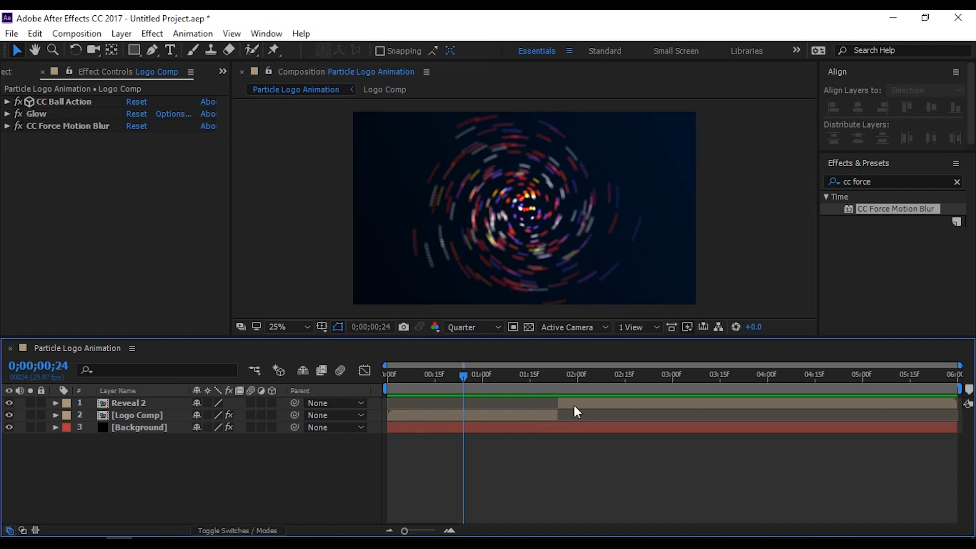
pyautogui.moveTo(467, 376); pyautogui.dragTo(555, 382)
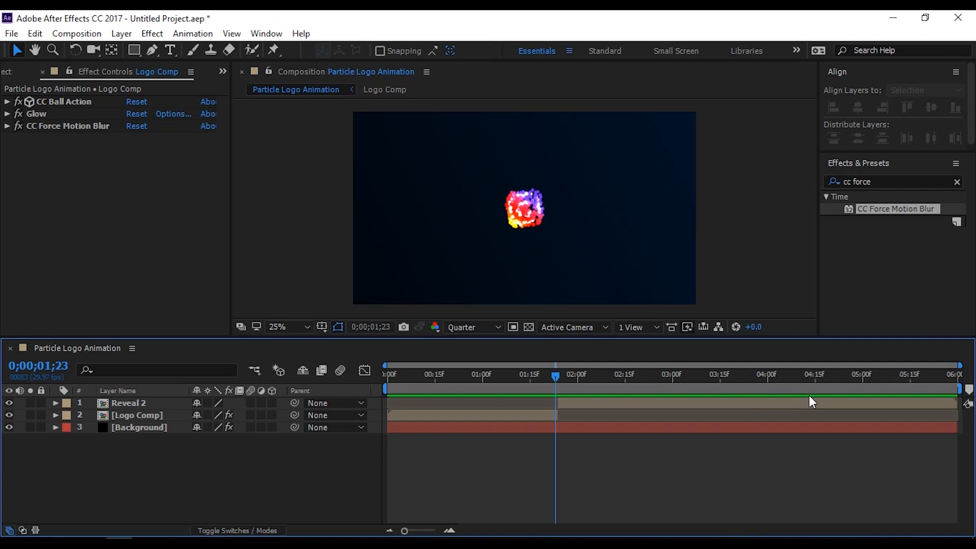
pyautogui.moveTo(557, 375); pyautogui.dragTo(411, 403)
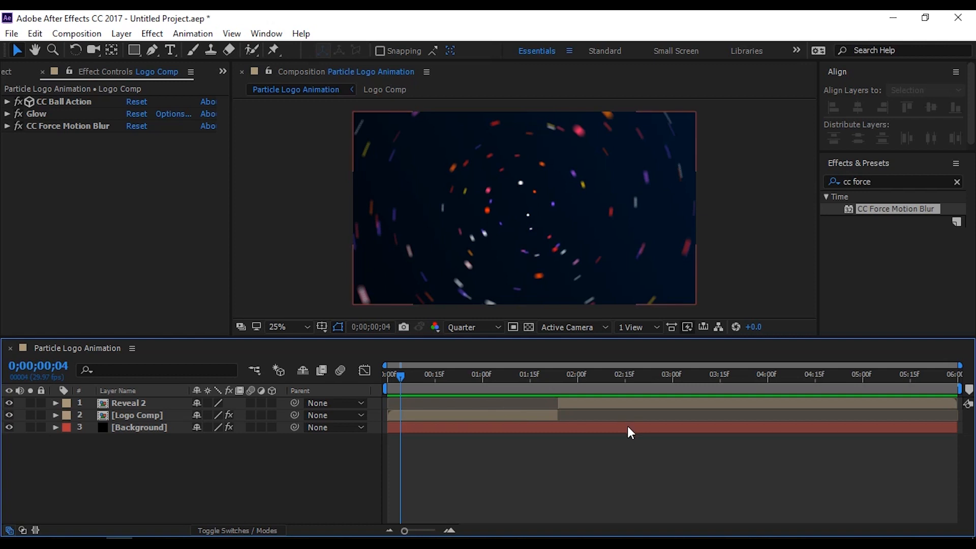
pyautogui.press('space')
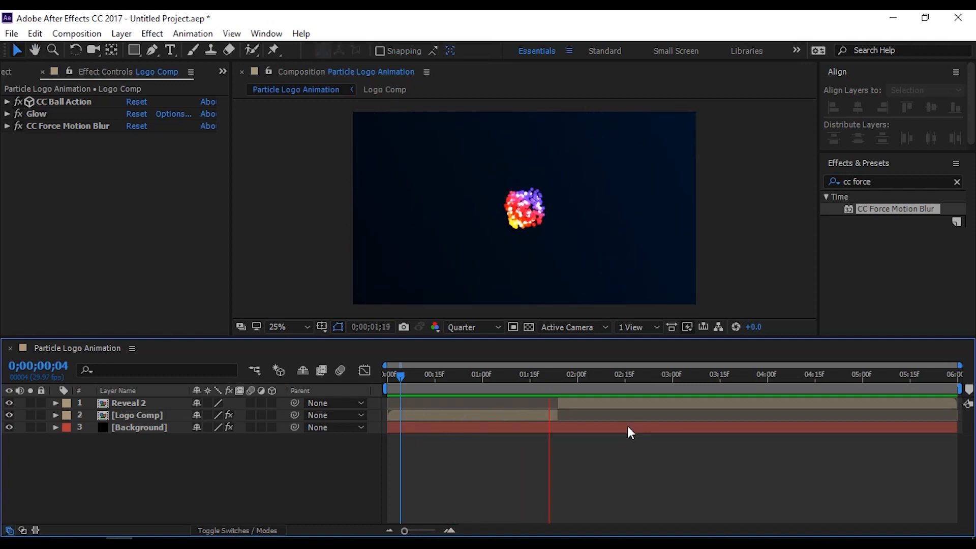
pyautogui.click(632, 382)
pyautogui.press('Home')
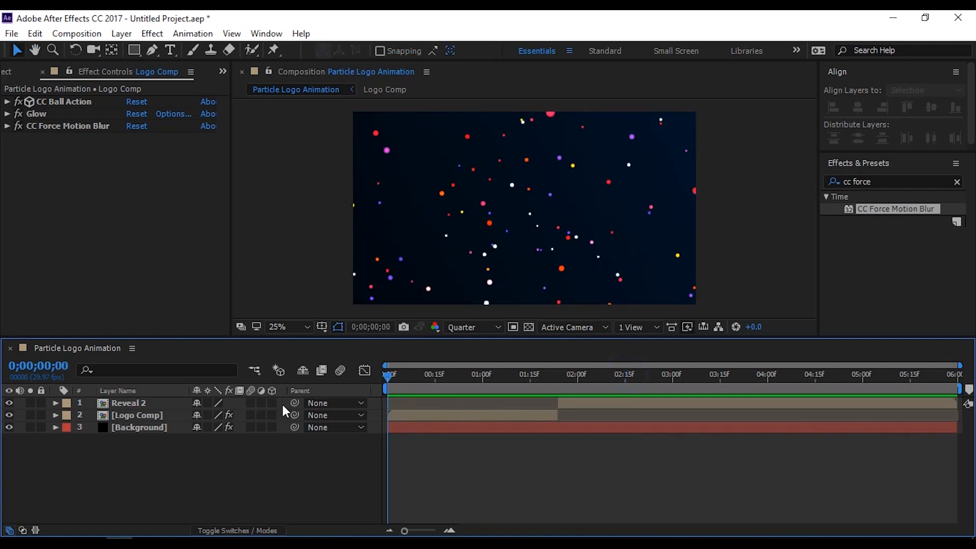
pyautogui.press('space')
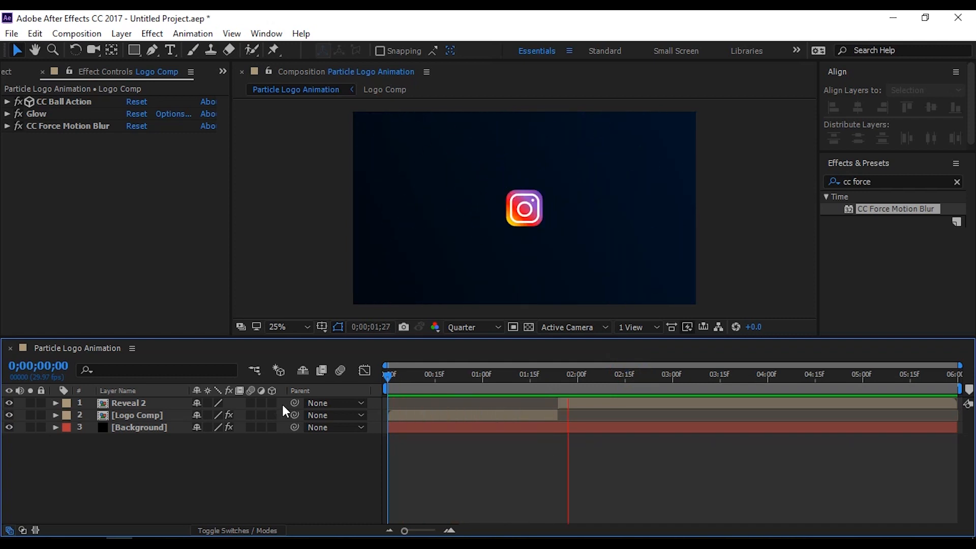
# - End the work area of the Particle Logo Animation composition at 0;00;03;00
pyautogui.moveTo(621, 375); pyautogui.dragTo(553, 379)
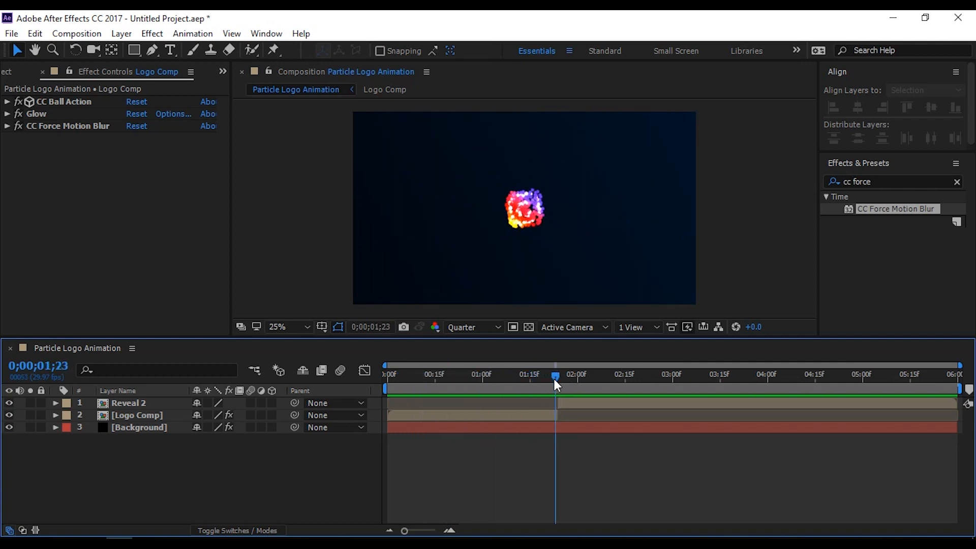
pyautogui.click(25, 78)
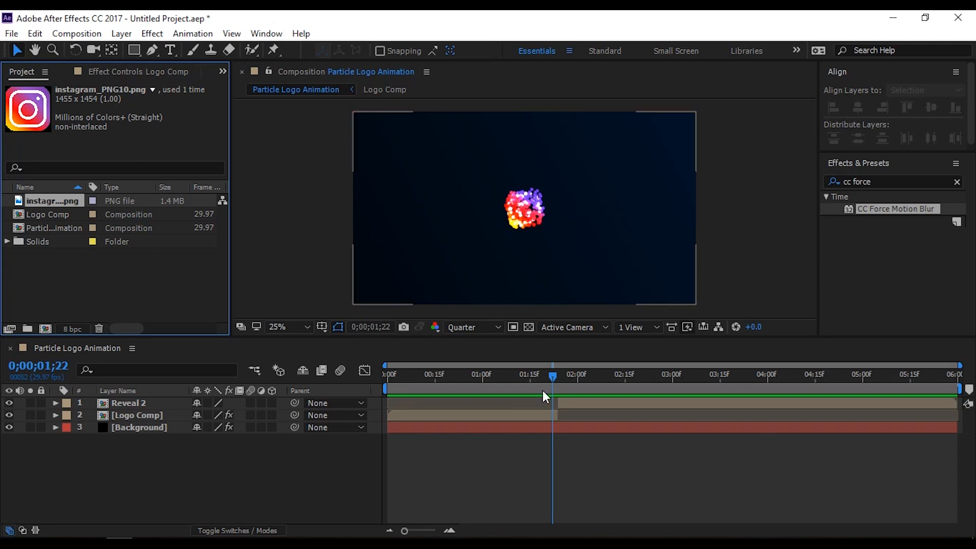
pyautogui.moveTo(528, 379); pyautogui.dragTo(671, 365)
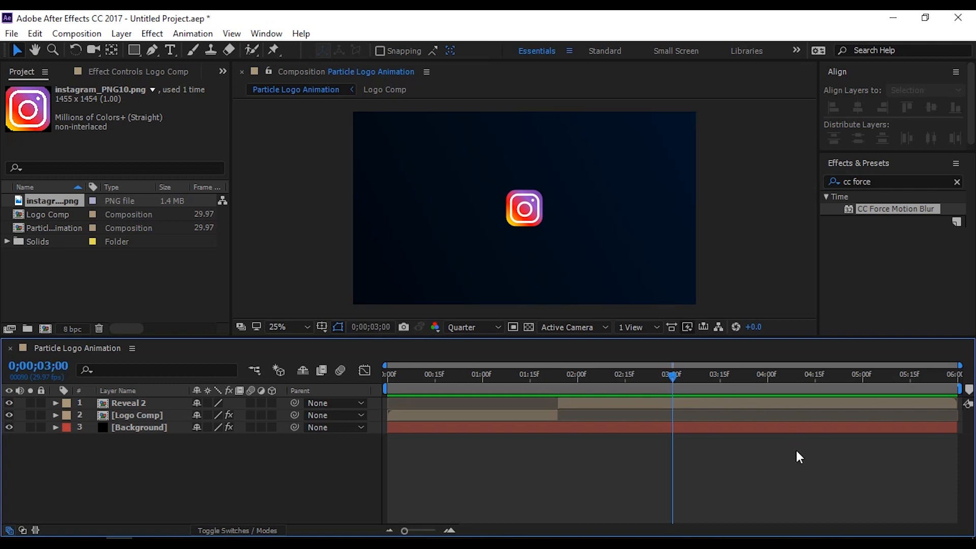
pyautogui.press('n')
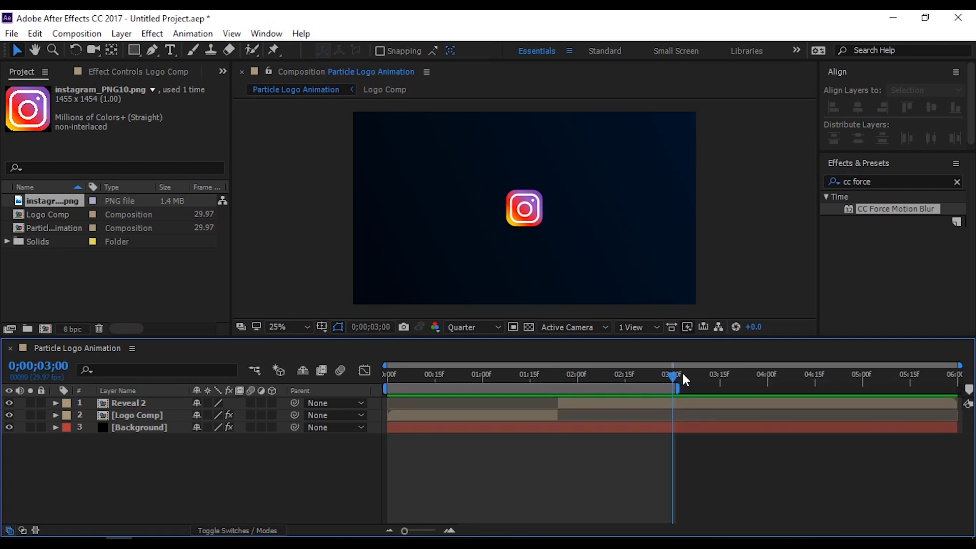
# - Find the CC Light Burst 2.5 effect and apply it to the Reveal 2 layer
pyautogui.moveTo(670, 380); pyautogui.dragTo(532, 315)
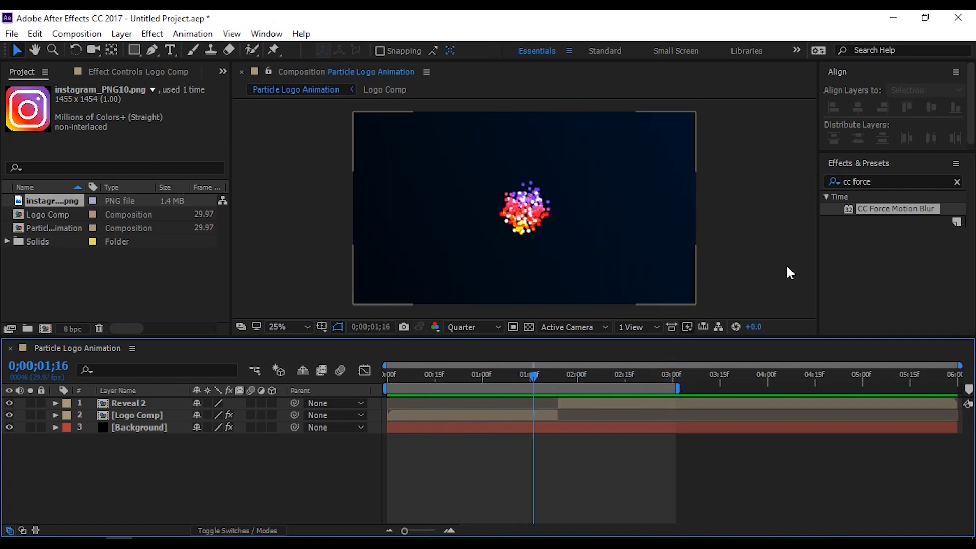
pyautogui.click(886, 181)
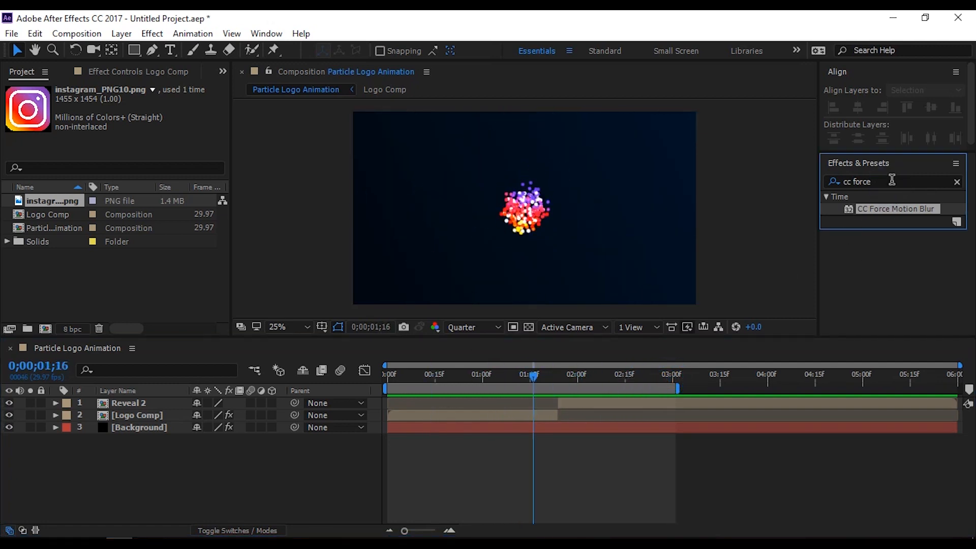
pyautogui.doubleClick(891, 179)
pyautogui.write('cc')
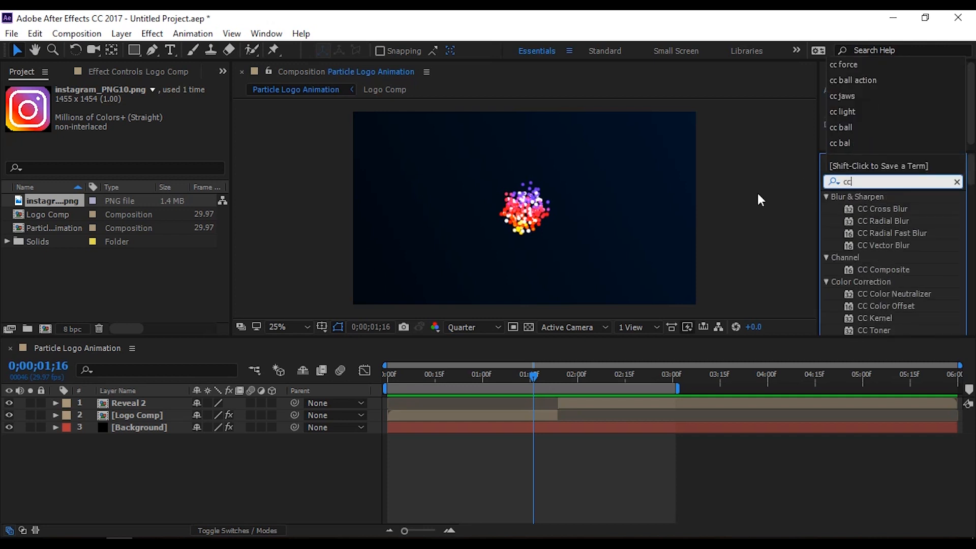
pyautogui.write(' liht')
pyautogui.press('BackSpace')
pyautogui.press('BackSpace')
pyautogui.press('BackSpace')
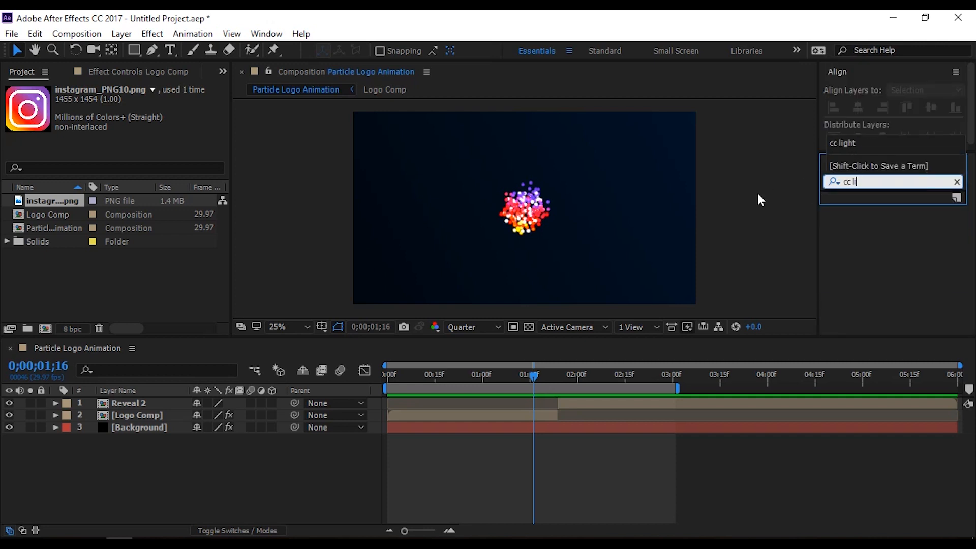
pyautogui.write('ight')
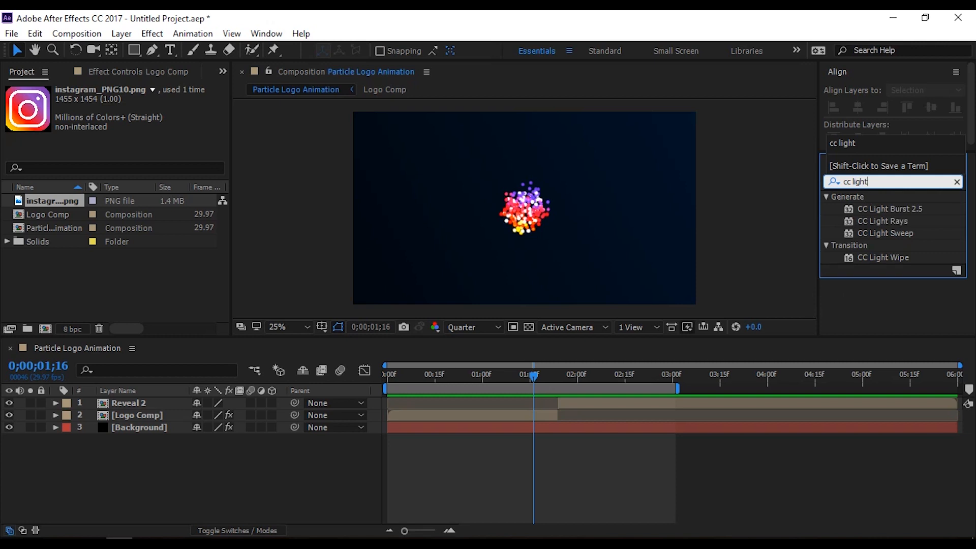
pyautogui.click(881, 210)
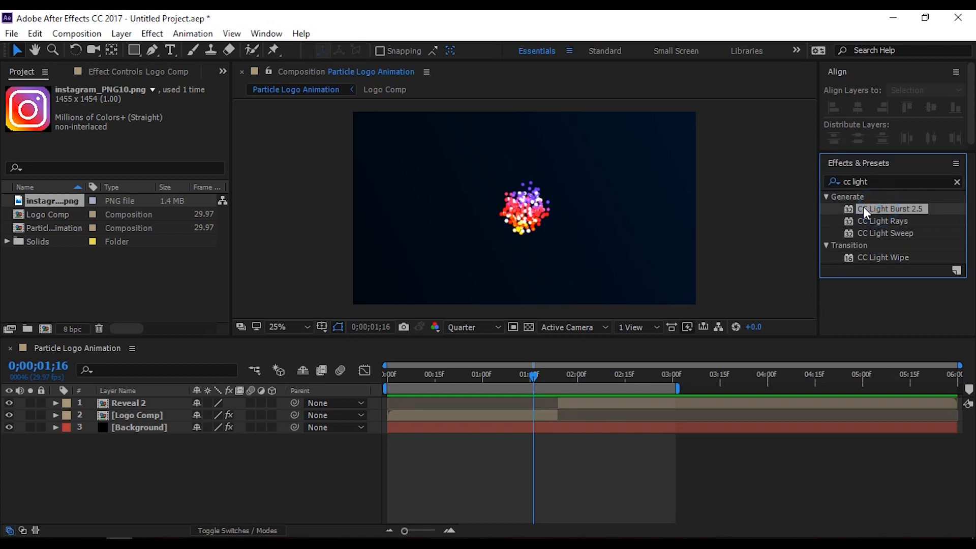
pyautogui.moveTo(860, 210); pyautogui.dragTo(148, 404)
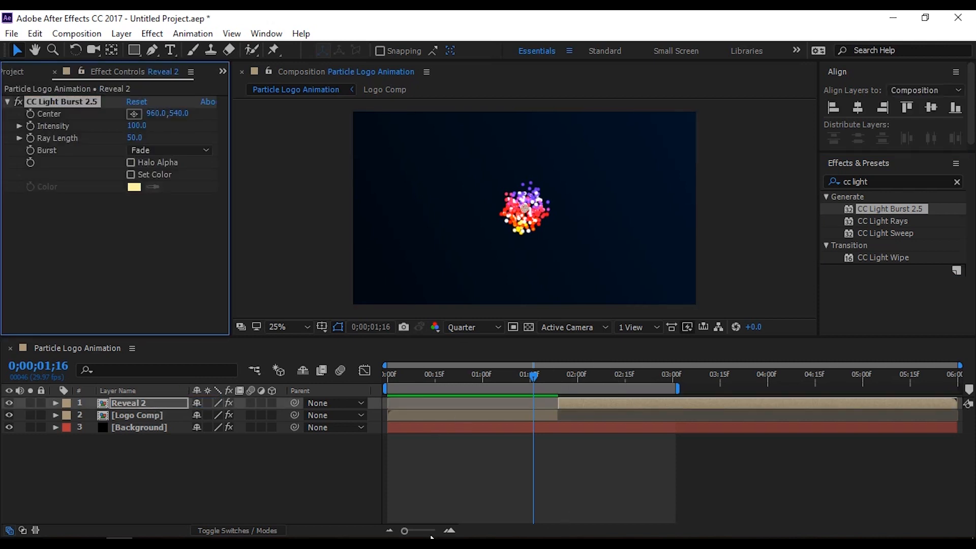
# - Extend the start of the Reveal 2 layer back to 0;00;01;20 so it overlaps the end of Logo Comp
pyautogui.moveTo(411, 531); pyautogui.dragTo(419, 531)
pyautogui.click(284, 495)
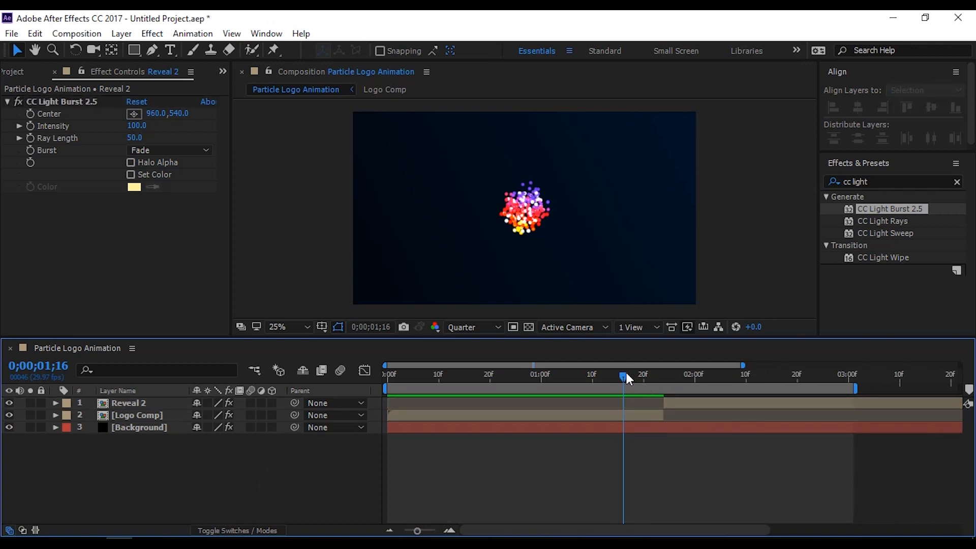
pyautogui.moveTo(625, 374); pyautogui.dragTo(640, 375)
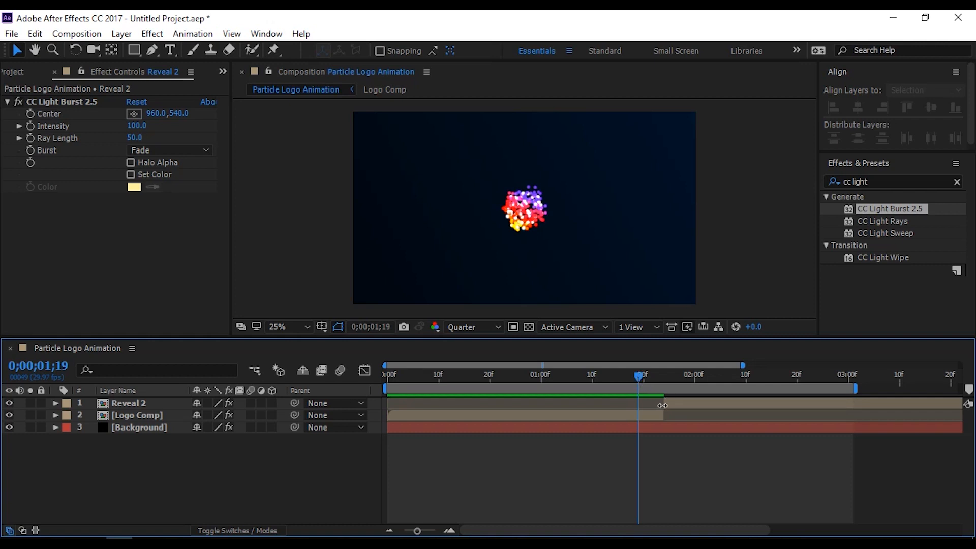
pyautogui.moveTo(641, 374); pyautogui.dragTo(642, 350)
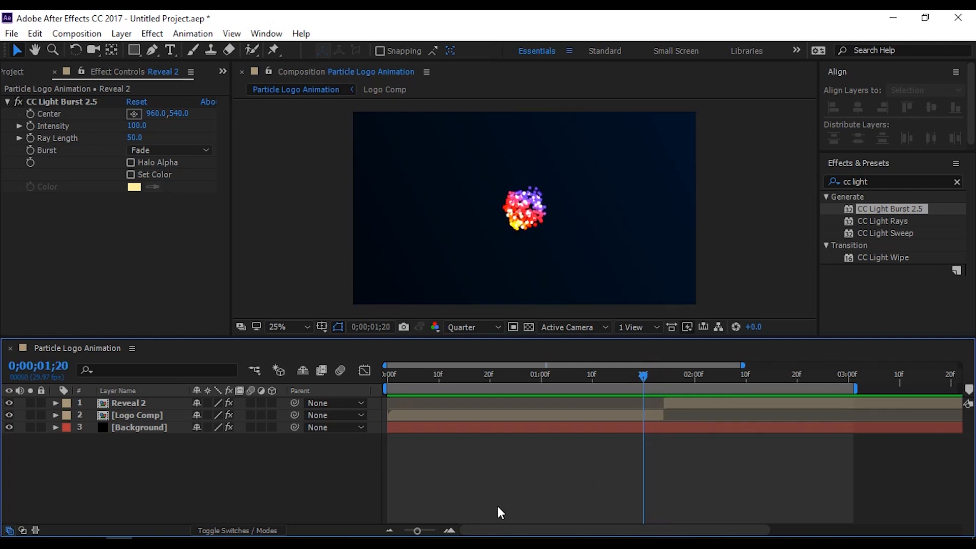
pyautogui.click(429, 533)
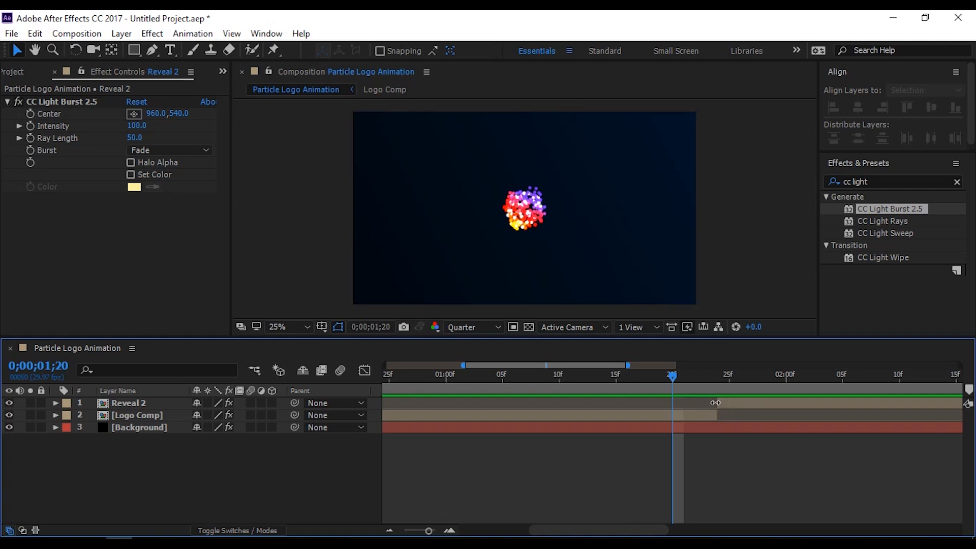
pyautogui.moveTo(716, 403); pyautogui.dragTo(710, 401)
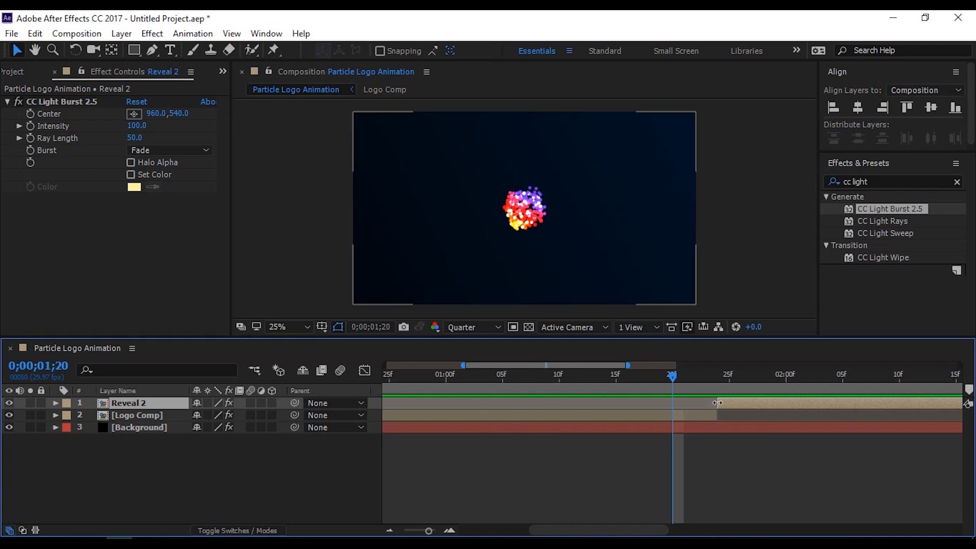
pyautogui.moveTo(717, 402); pyautogui.dragTo(672, 404)
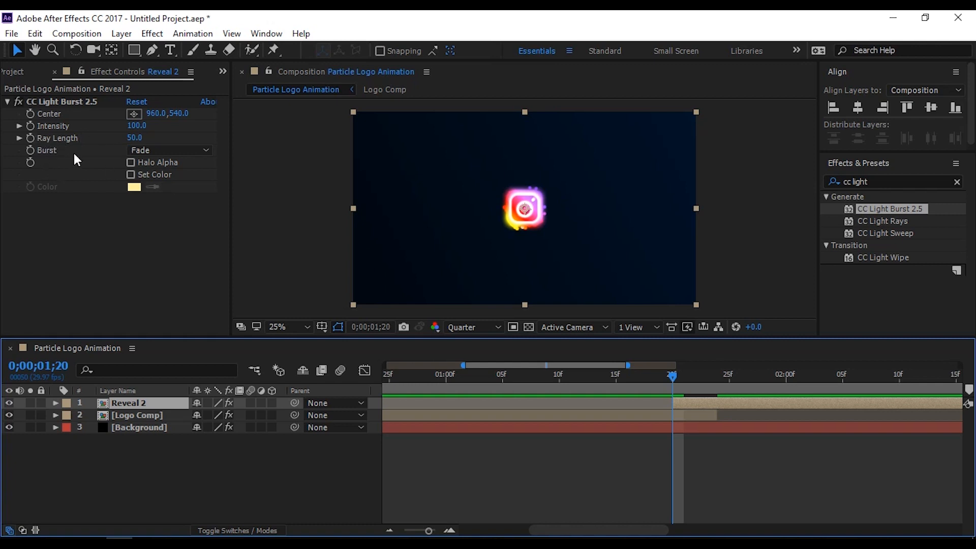
# - Set the light burst's Ray Length to 1000 and keyframe it at 0;00;01;20
pyautogui.click(56, 143)
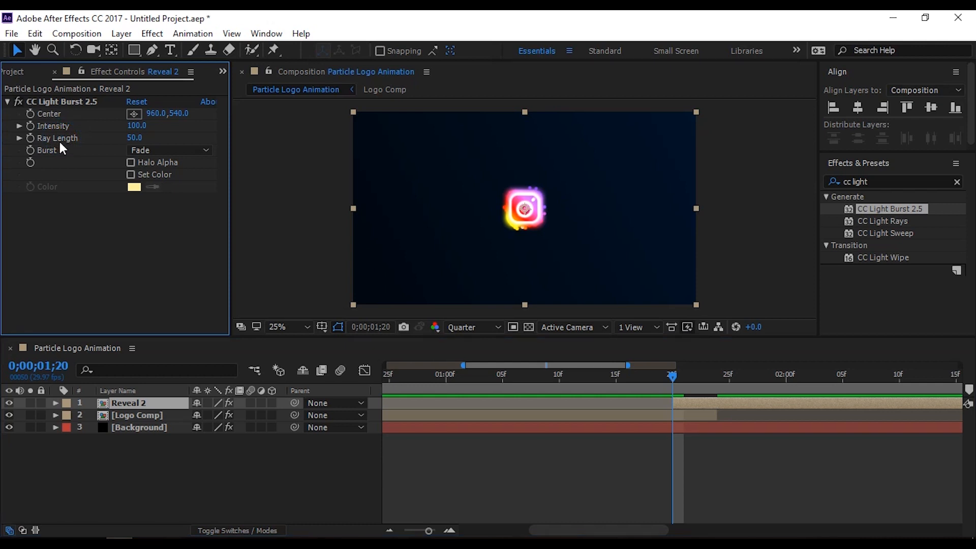
pyautogui.click(135, 138)
pyautogui.write('1000')
pyautogui.press('Return')
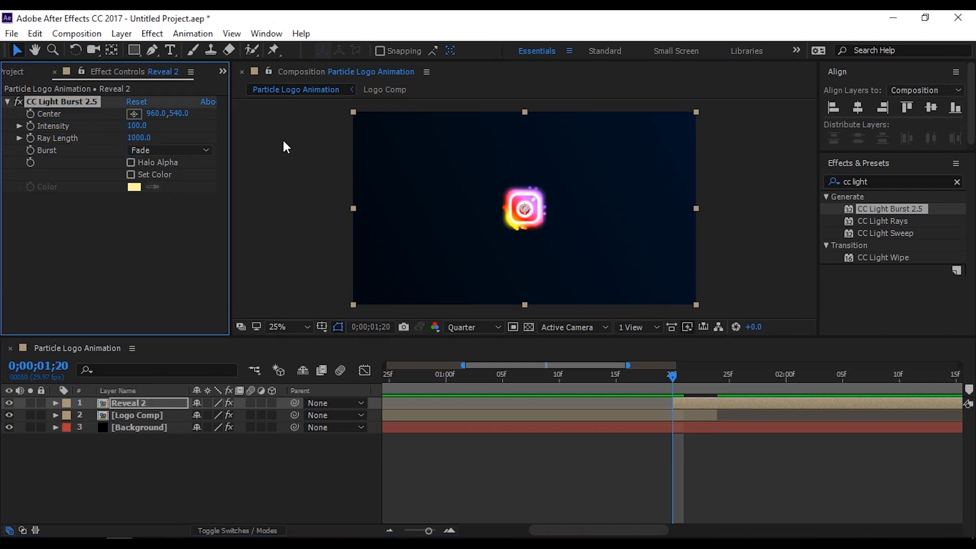
pyautogui.click(30, 138)
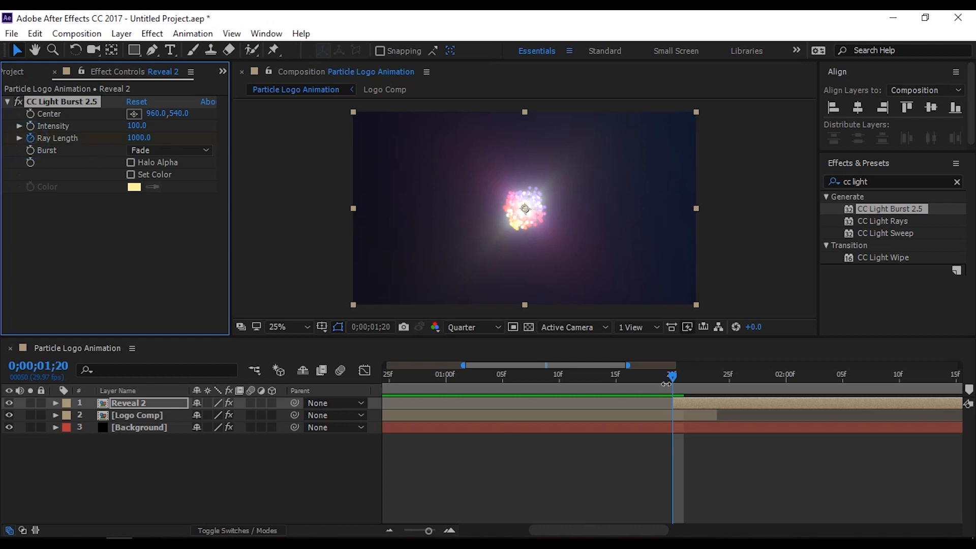
# - Keyframe the Ray Length at 0 at 0;00;01;24, and play back the light burst transition
pyautogui.moveTo(670, 375); pyautogui.dragTo(710, 383)
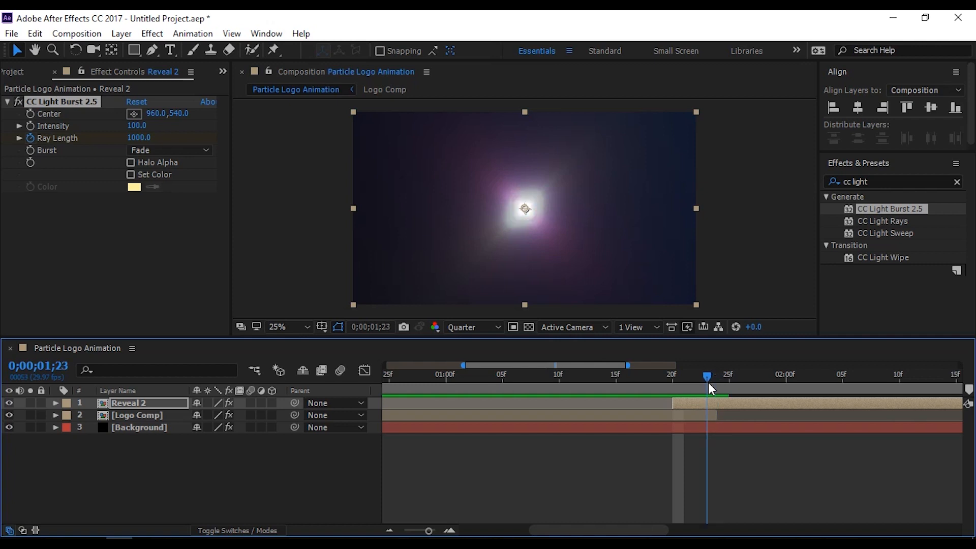
pyautogui.click(138, 137)
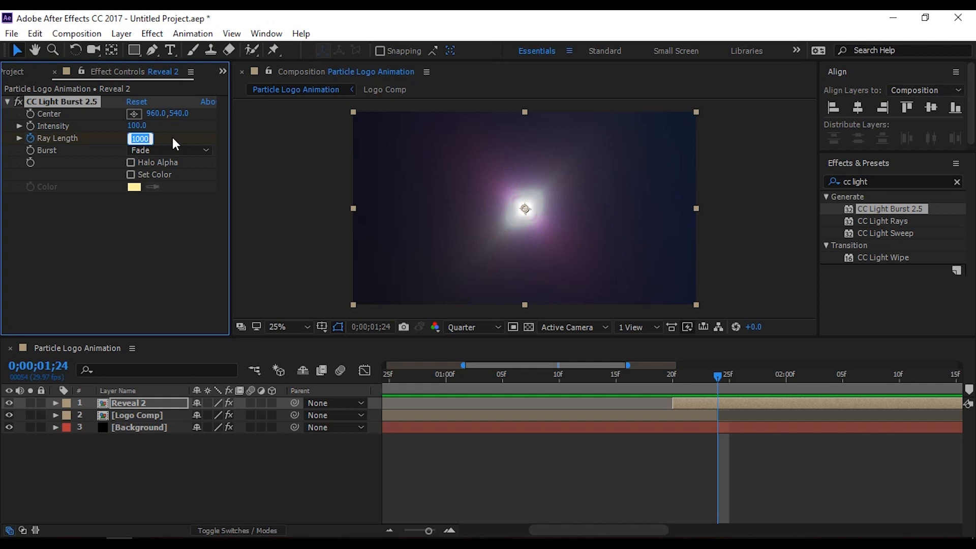
pyautogui.write('0')
pyautogui.press('Return')
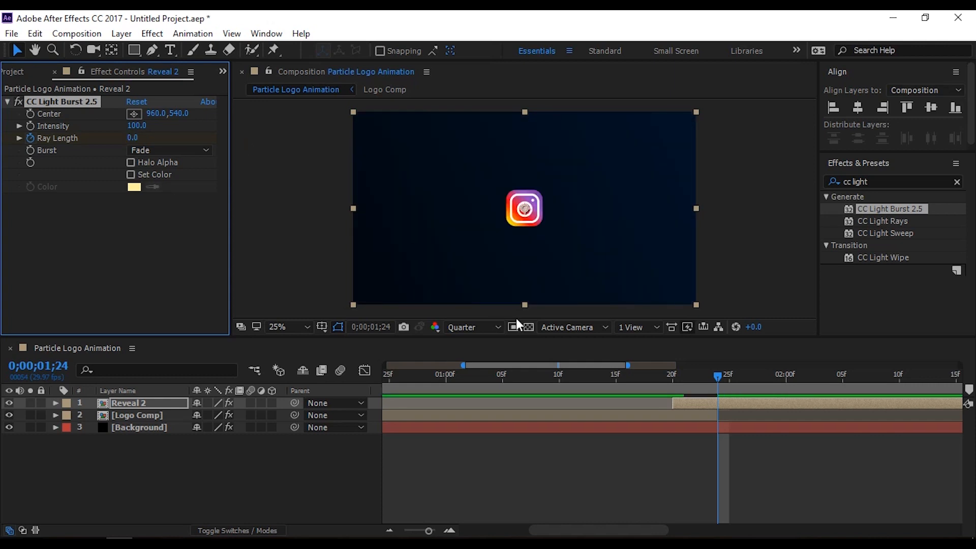
pyautogui.moveTo(720, 376); pyautogui.dragTo(663, 395)
pyautogui.press('space')
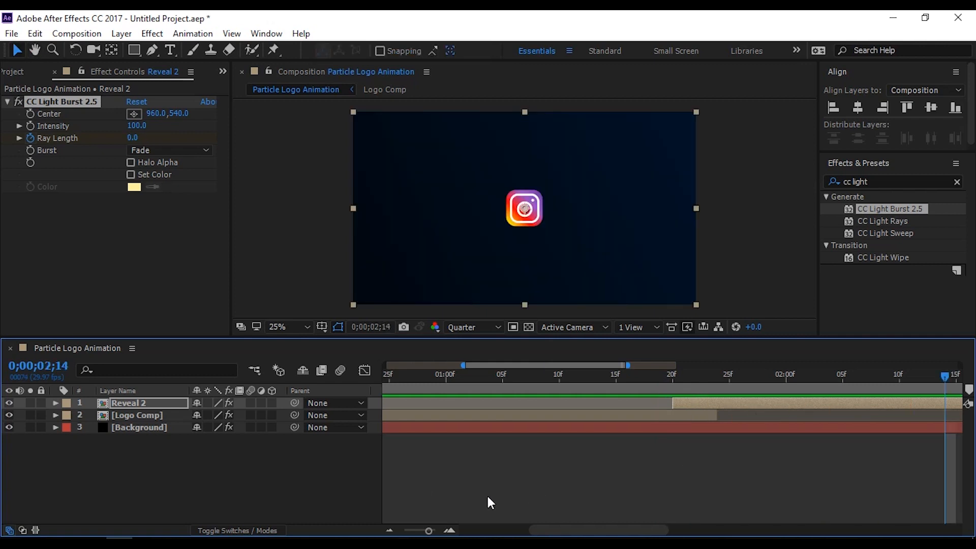
# - Apply Easy Ease to both Ray Length keyframes of the Reveal 2 layer and collapse the layer's properties
pyautogui.click(131, 404)
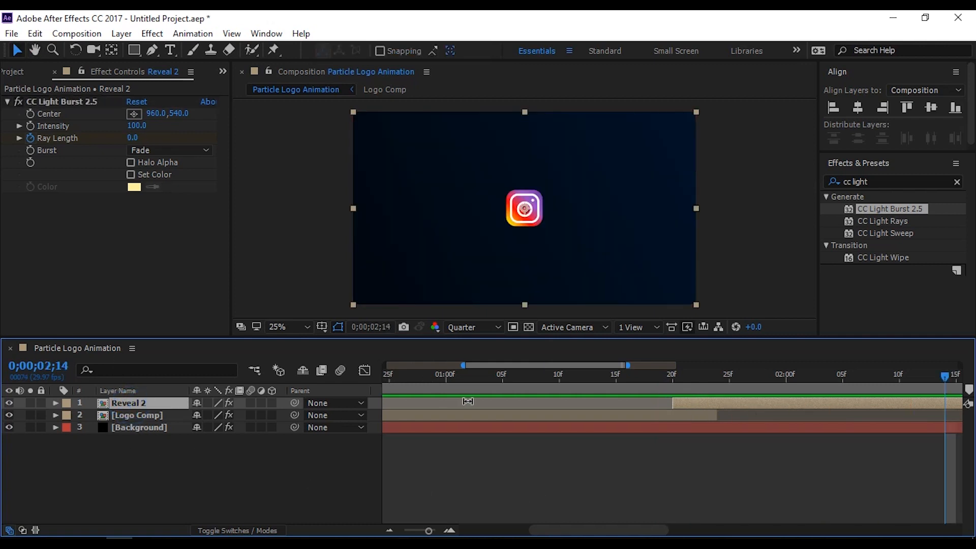
pyautogui.moveTo(945, 377); pyautogui.dragTo(593, 378)
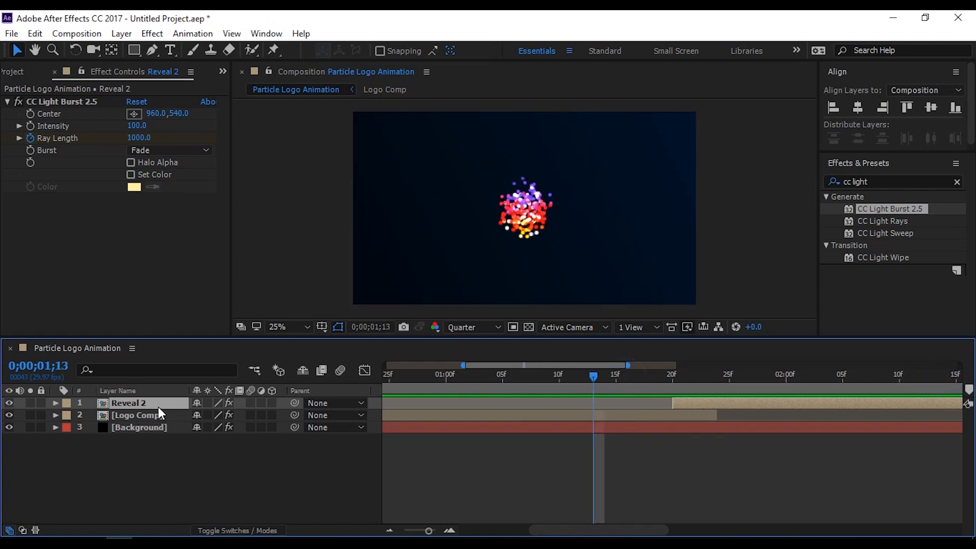
pyautogui.press('u')
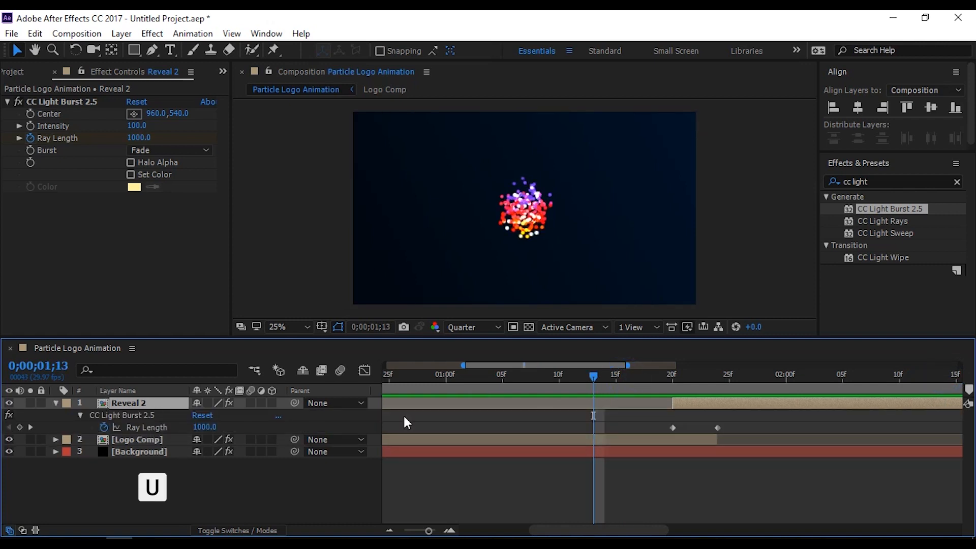
pyautogui.moveTo(741, 416); pyautogui.dragTo(649, 431)
pyautogui.rightClick(672, 427)
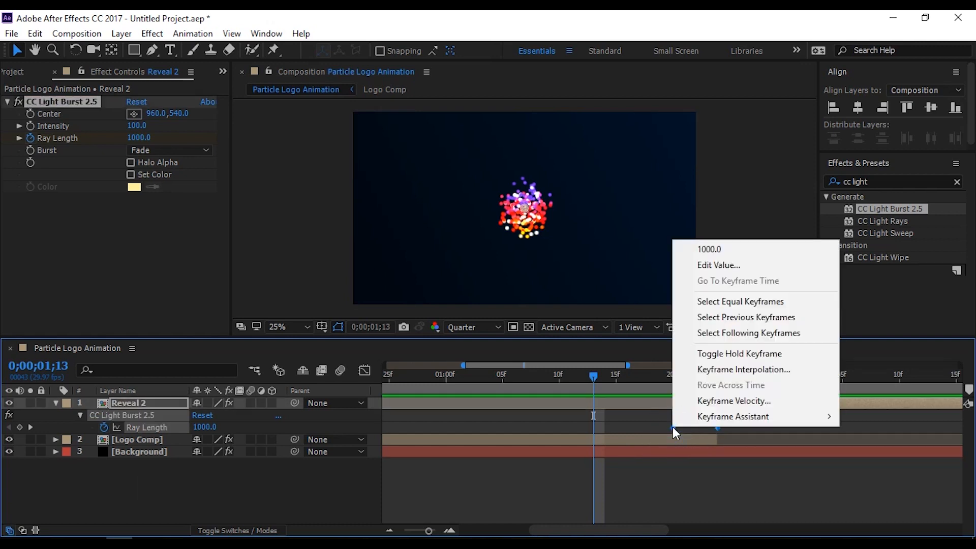
pyautogui.moveTo(703, 422)
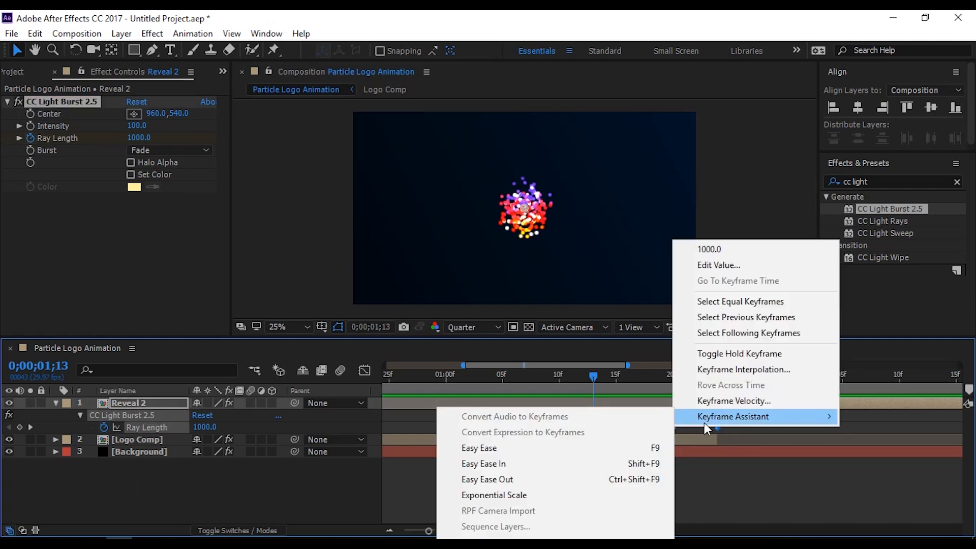
pyautogui.click(517, 447)
pyautogui.moveTo(428, 531); pyautogui.dragTo(417, 531)
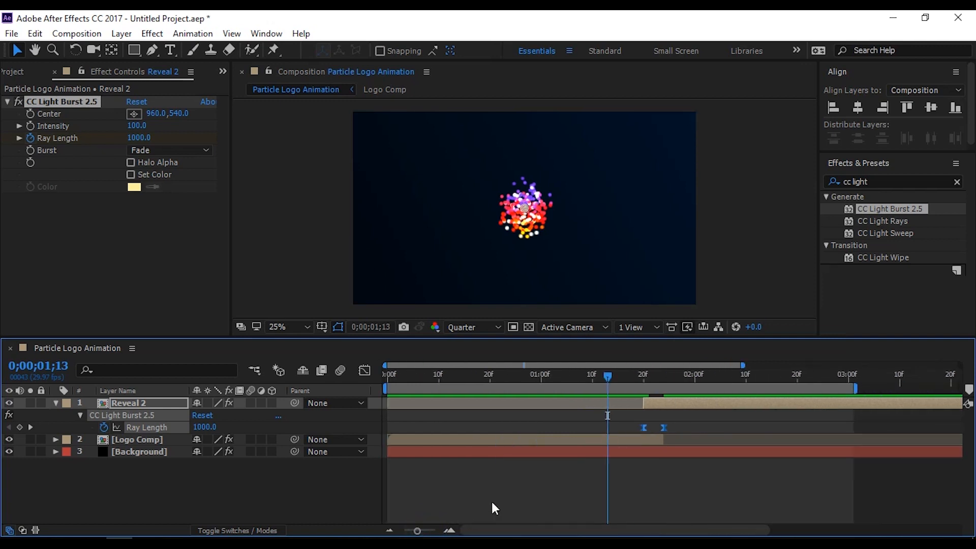
pyautogui.click(55, 403)
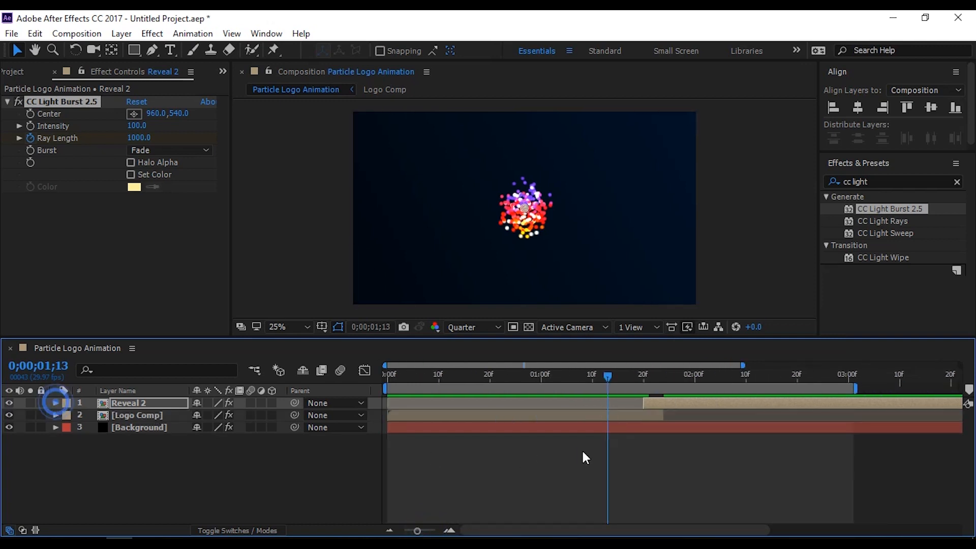
# - Play the animation back from the first frame and scrub to the light burst at 0;00;01;22
pyautogui.press('Home')
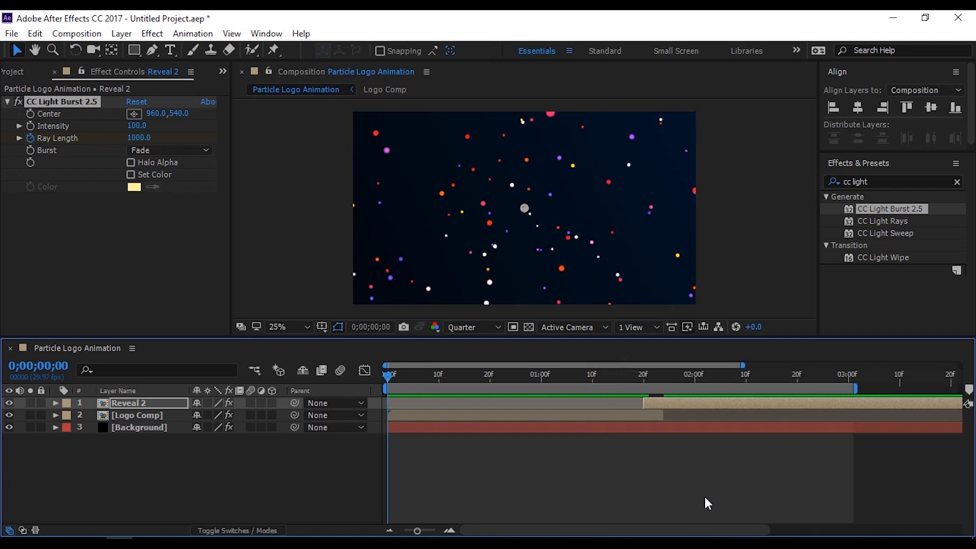
pyautogui.press('space')
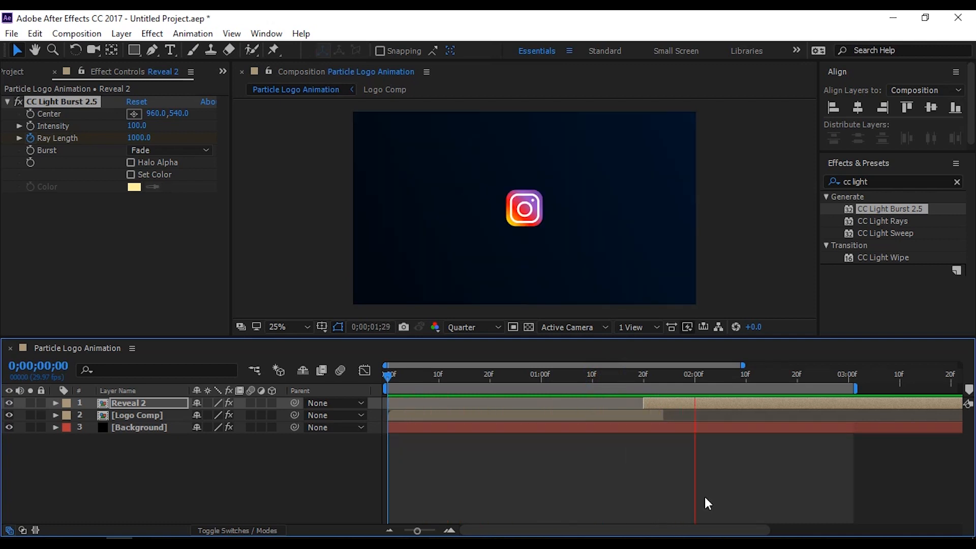
pyautogui.press('space')
pyautogui.moveTo(770, 374); pyautogui.dragTo(652, 385)
pyautogui.moveTo(648, 386); pyautogui.dragTo(653, 387)
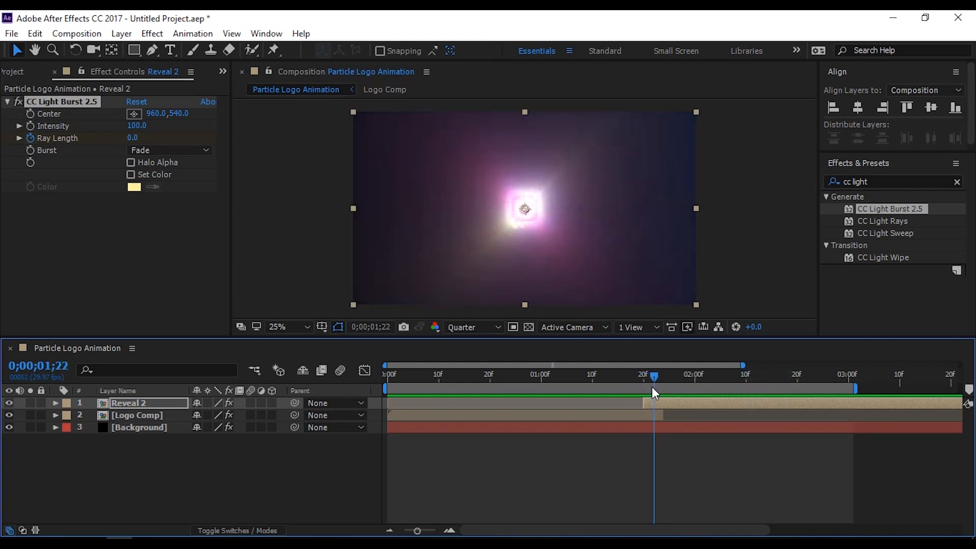
# - Reveal the Reveal 2 layer's keyframes and move its ending Ray Length keyframe two frames later
pyautogui.click(132, 402)
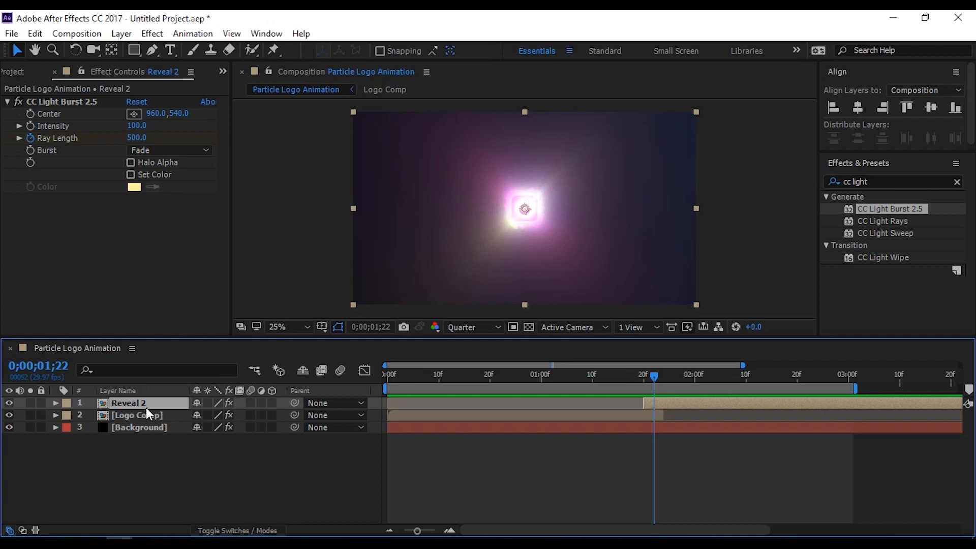
pyautogui.press('u')
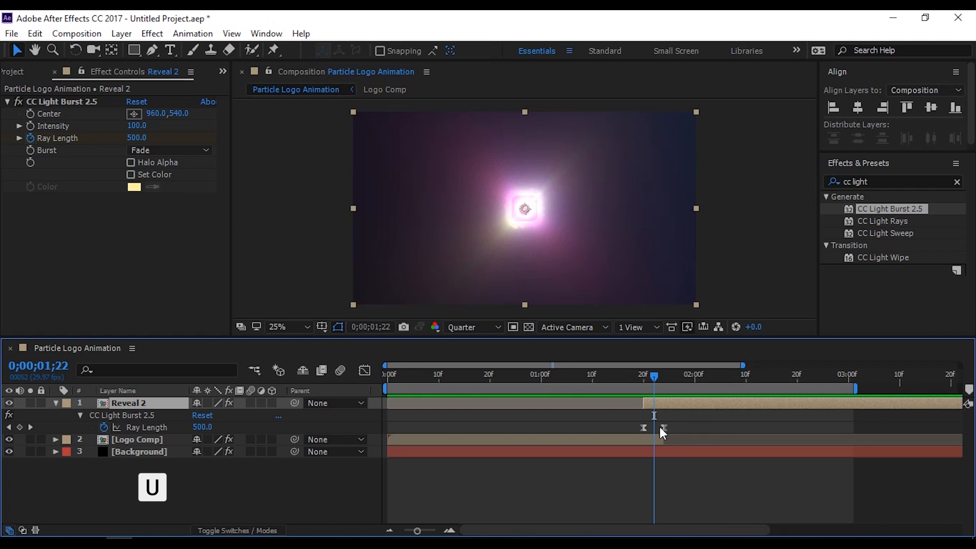
pyautogui.moveTo(664, 426); pyautogui.dragTo(674, 426)
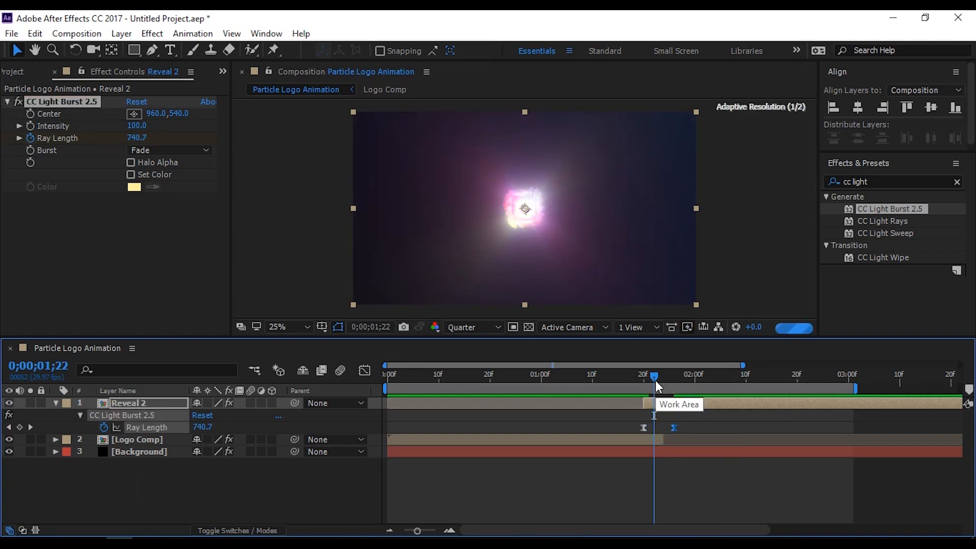
# - Play back the light burst transition from 0;00;01;19 and again from 0;00;01;09
pyautogui.moveTo(655, 380); pyautogui.dragTo(639, 375)
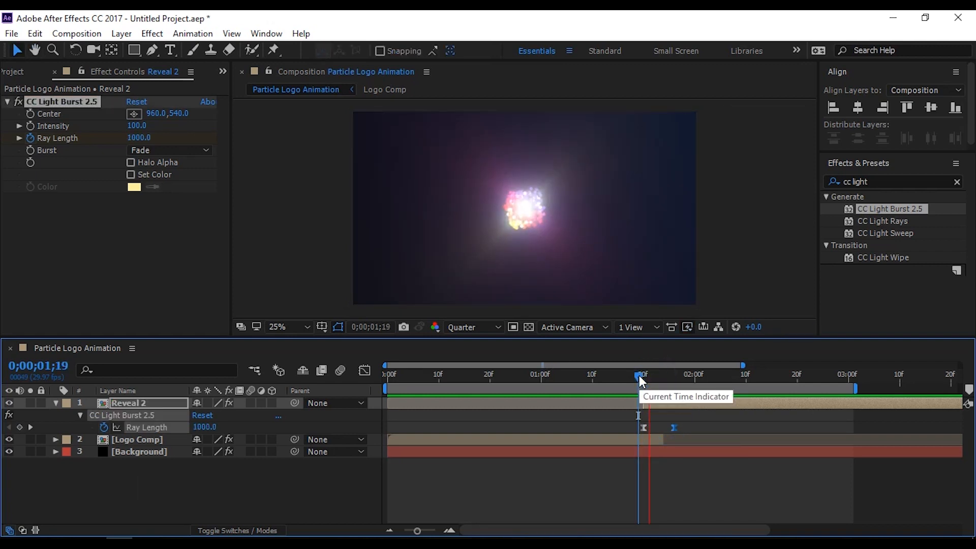
pyautogui.press('space')
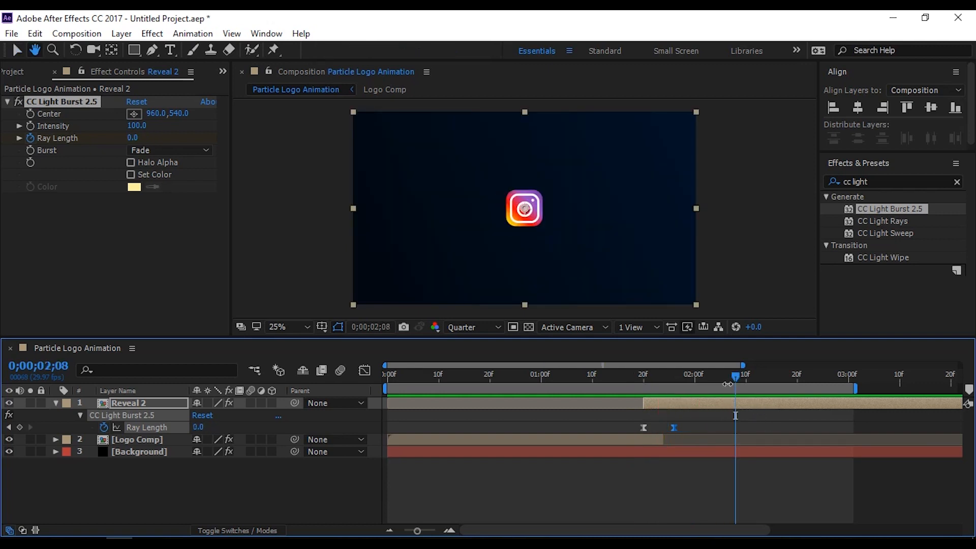
pyautogui.click(586, 381)
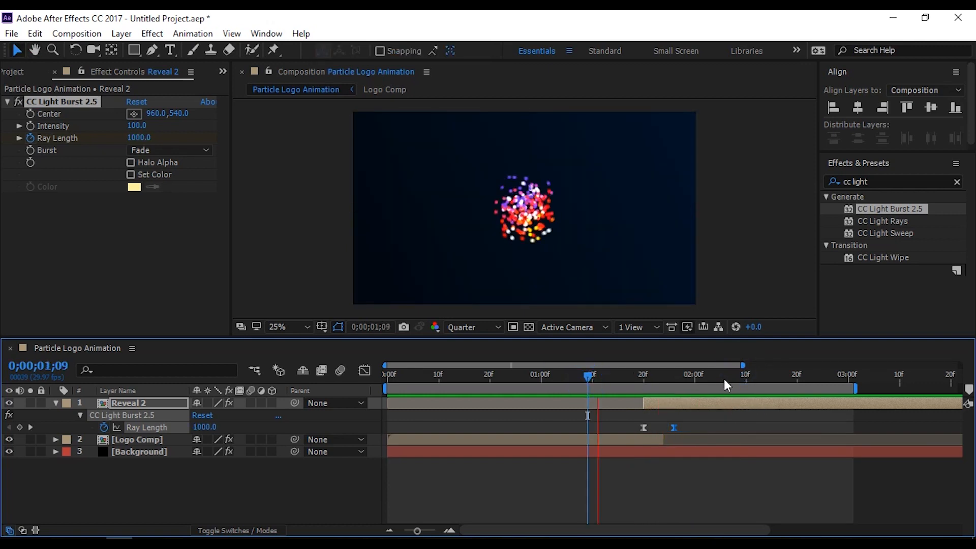
pyautogui.press('space')
# - Return to the first frame, play the whole particle logo animation, and replay it with the full composition duration in view
pyautogui.click(431, 531)
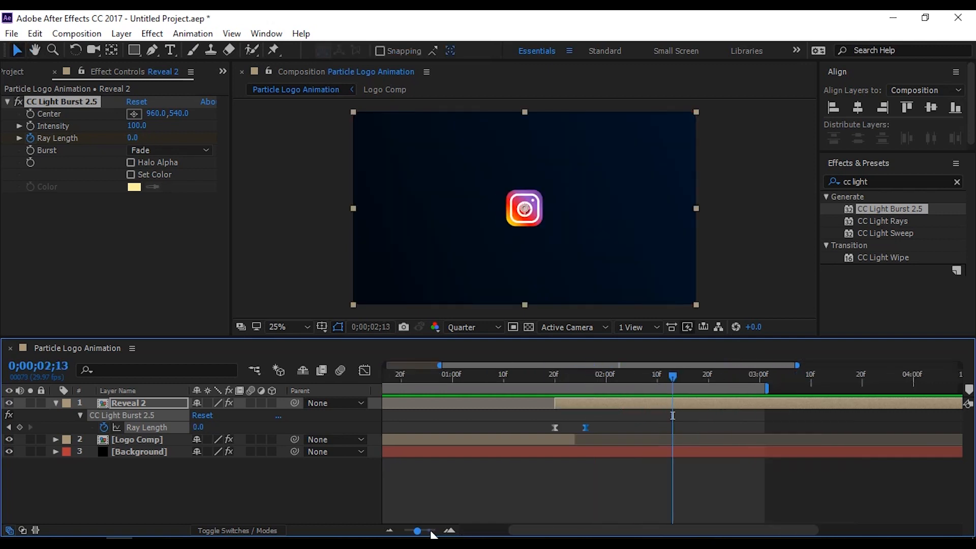
pyautogui.moveTo(673, 376); pyautogui.dragTo(260, 405)
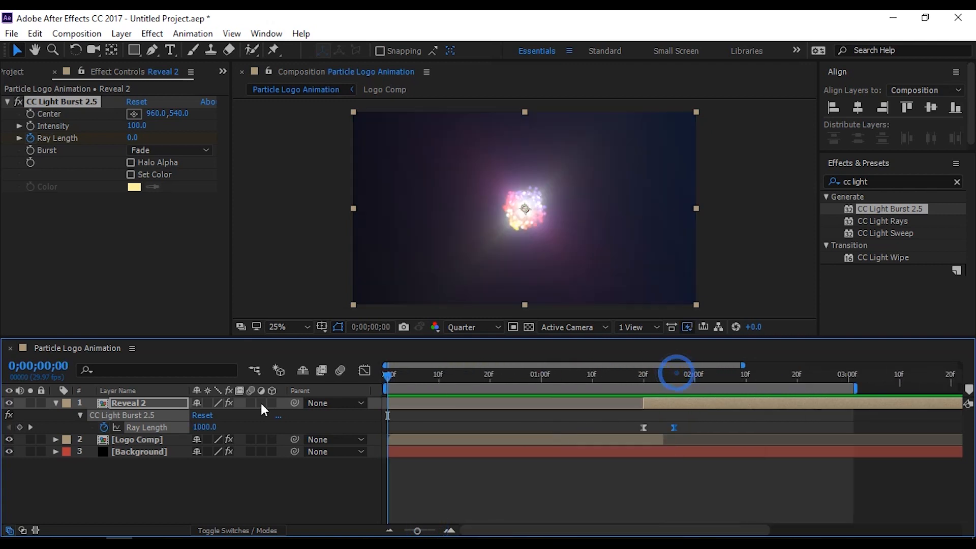
pyautogui.moveTo(417, 531); pyautogui.dragTo(431, 530)
pyautogui.press('space')
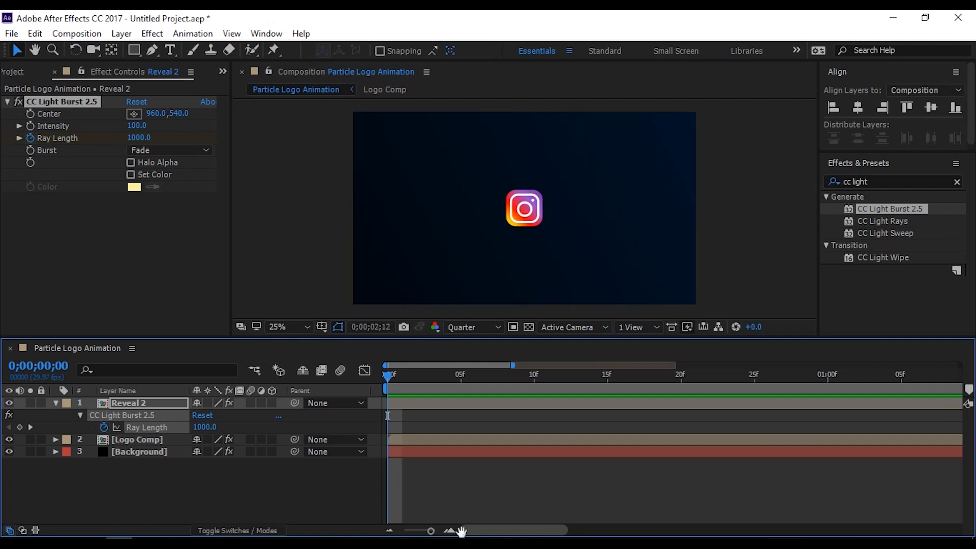
pyautogui.press('space')
pyautogui.moveTo(431, 530); pyautogui.dragTo(402, 531)
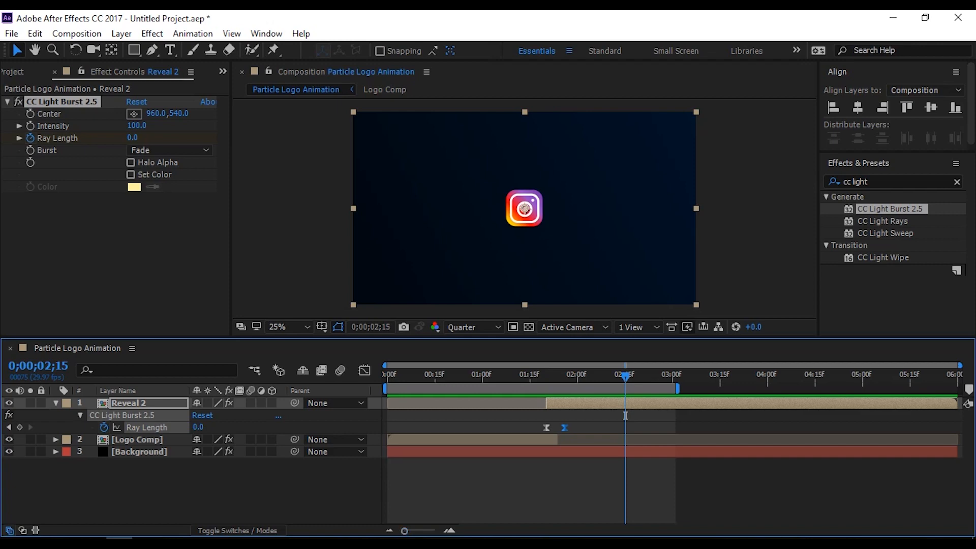
pyautogui.press('space')
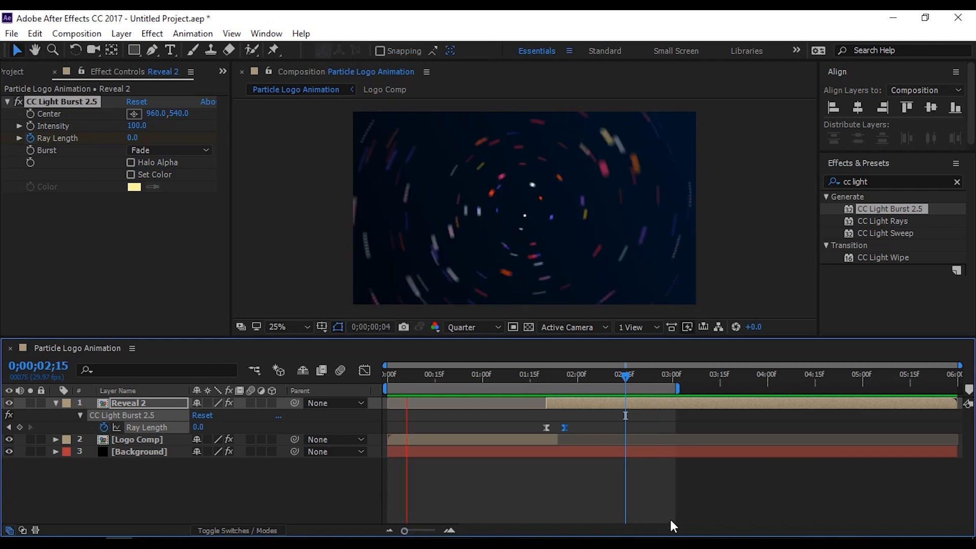